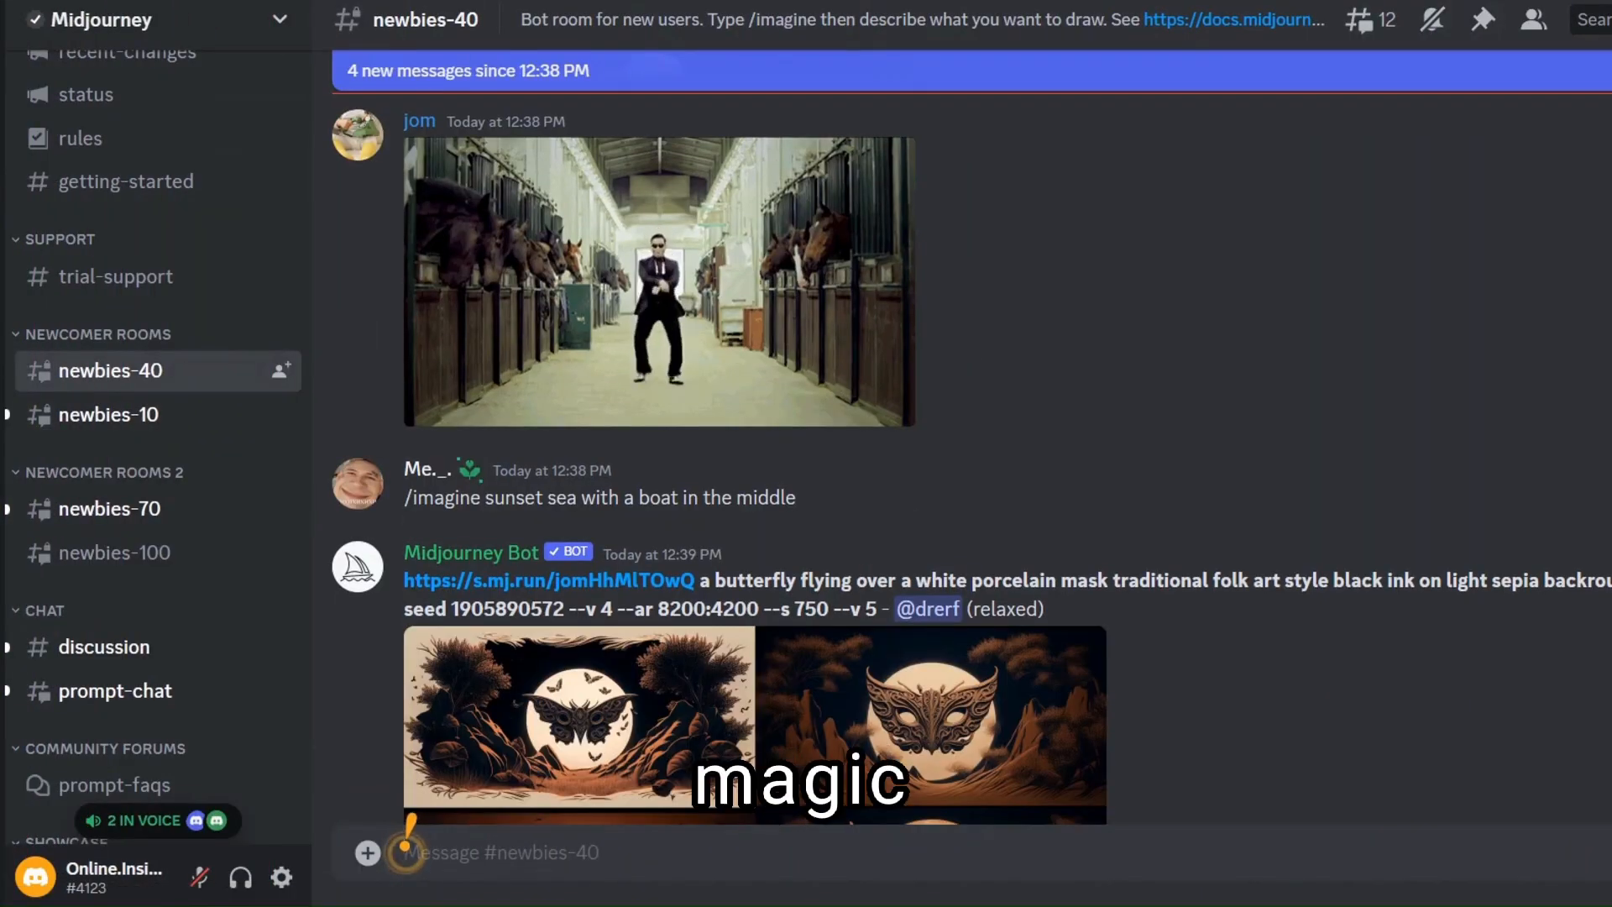
- Start an /imagine prompt in the newbies-40 channel and look through the images other members have generated in the newcomer rooms
type("imagine prompt")
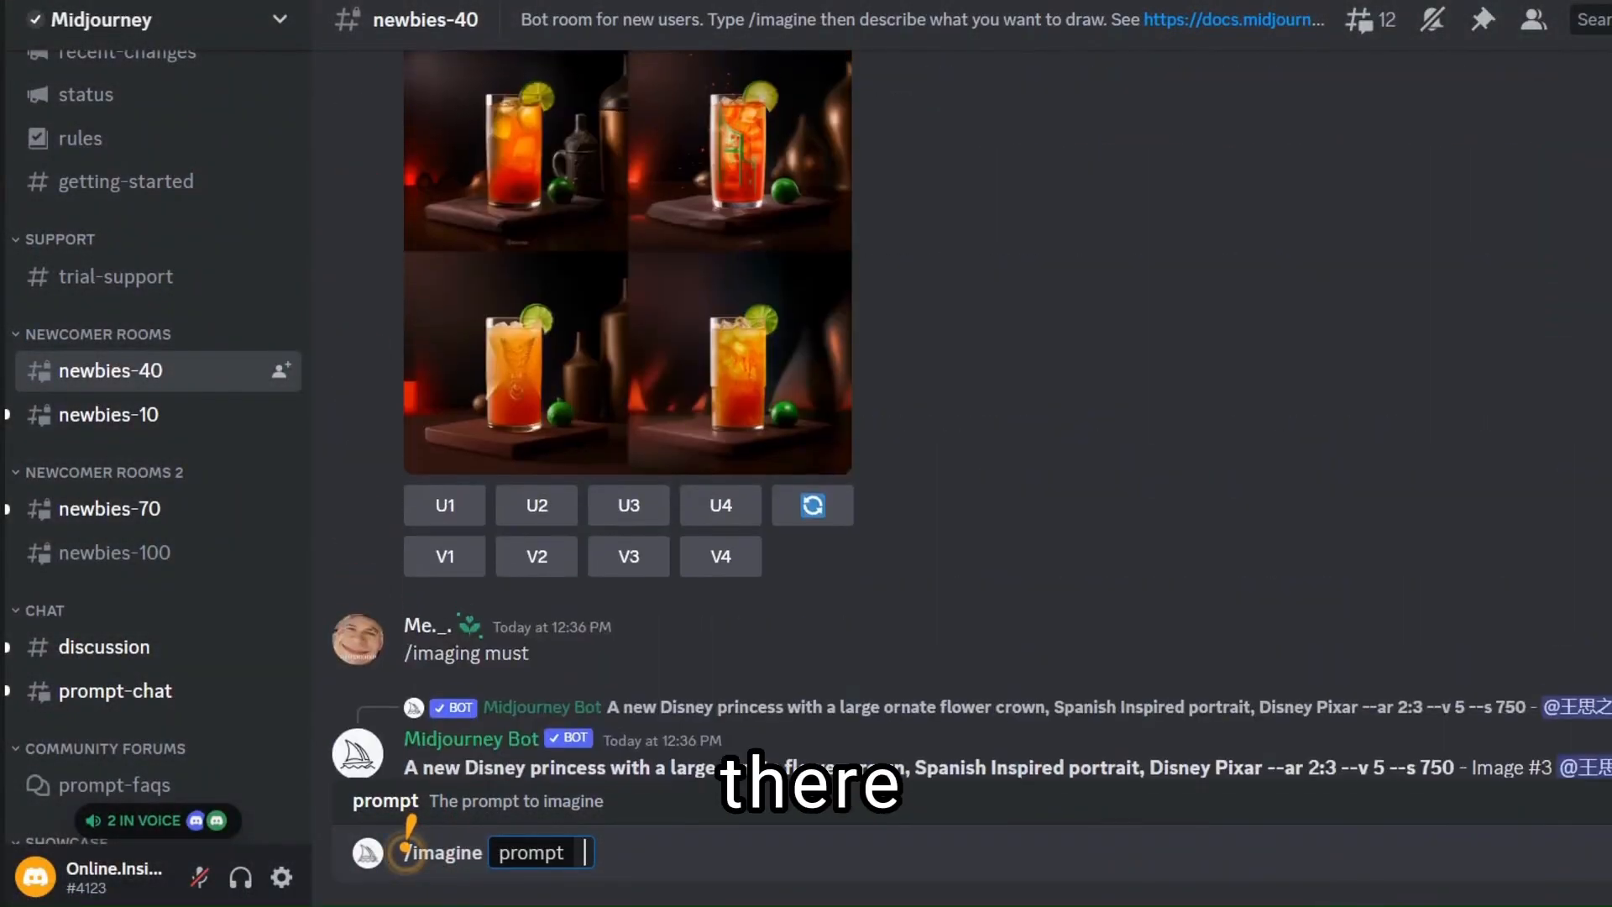
scroll(409, 840, "up", 20)
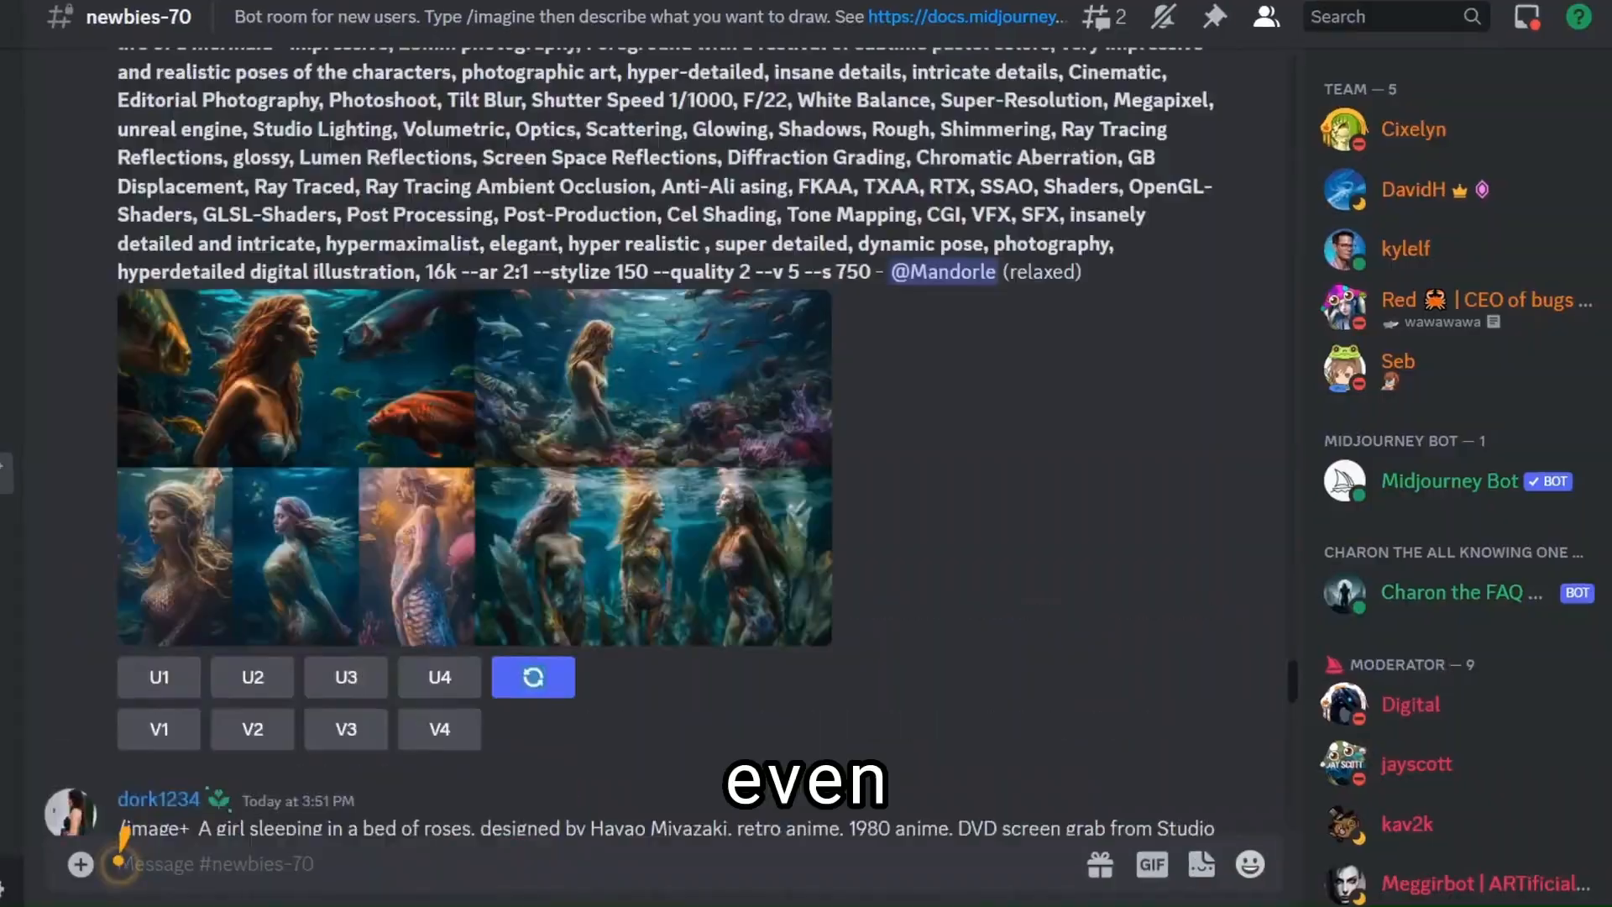
scroll(658, 443, "up", 20)
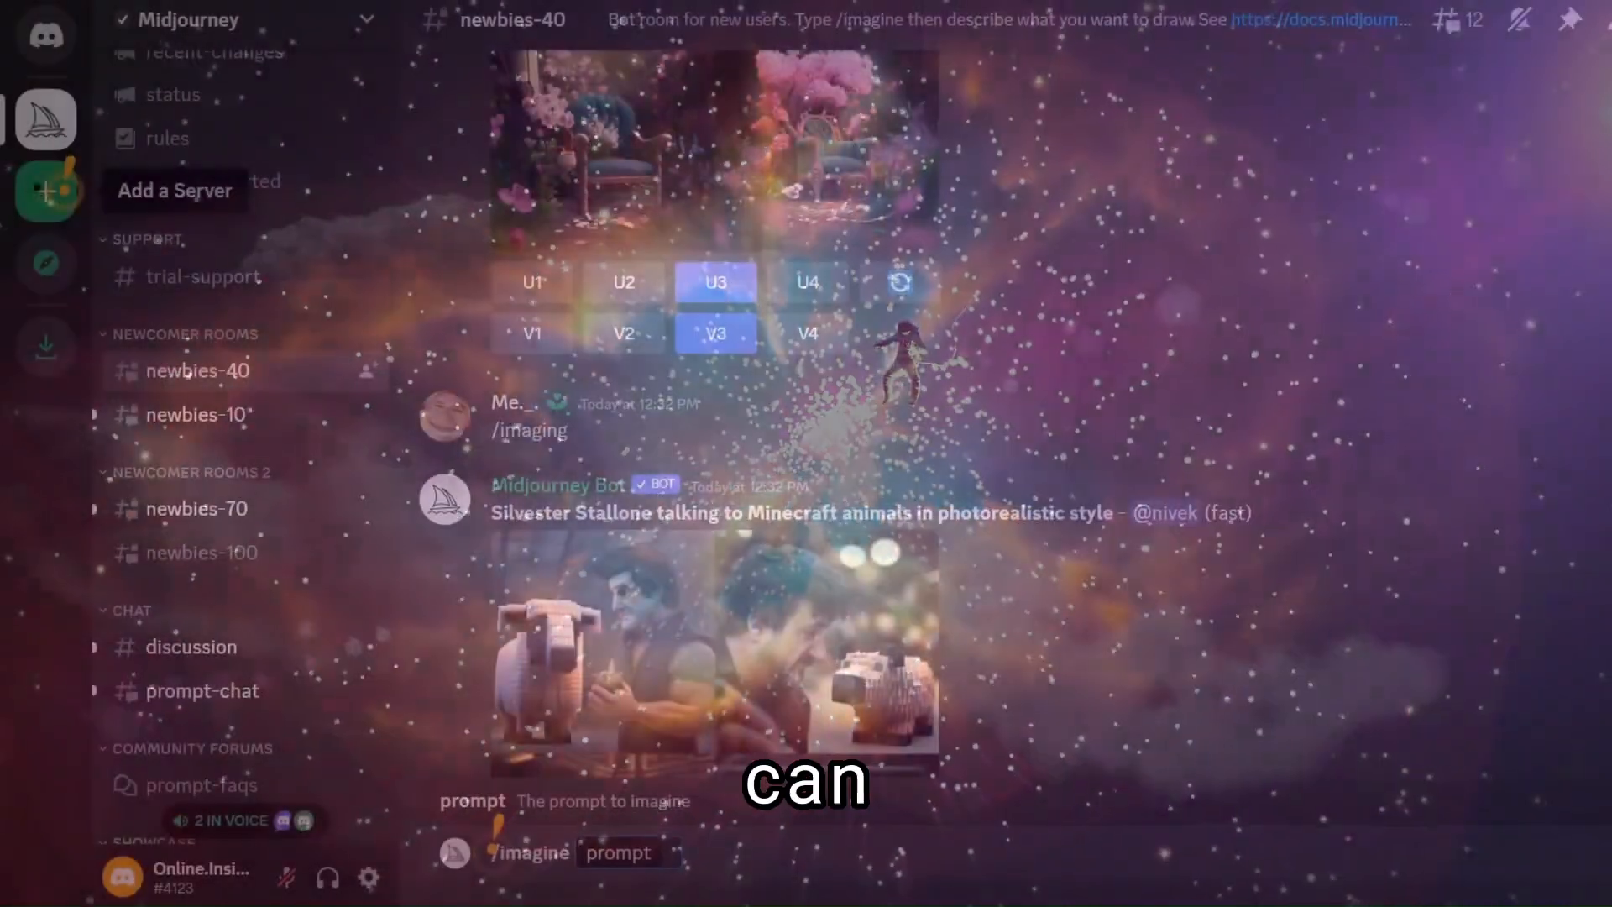
- Create a personal Discord server from scratch, intended for me and my friends
left_click(47, 191)
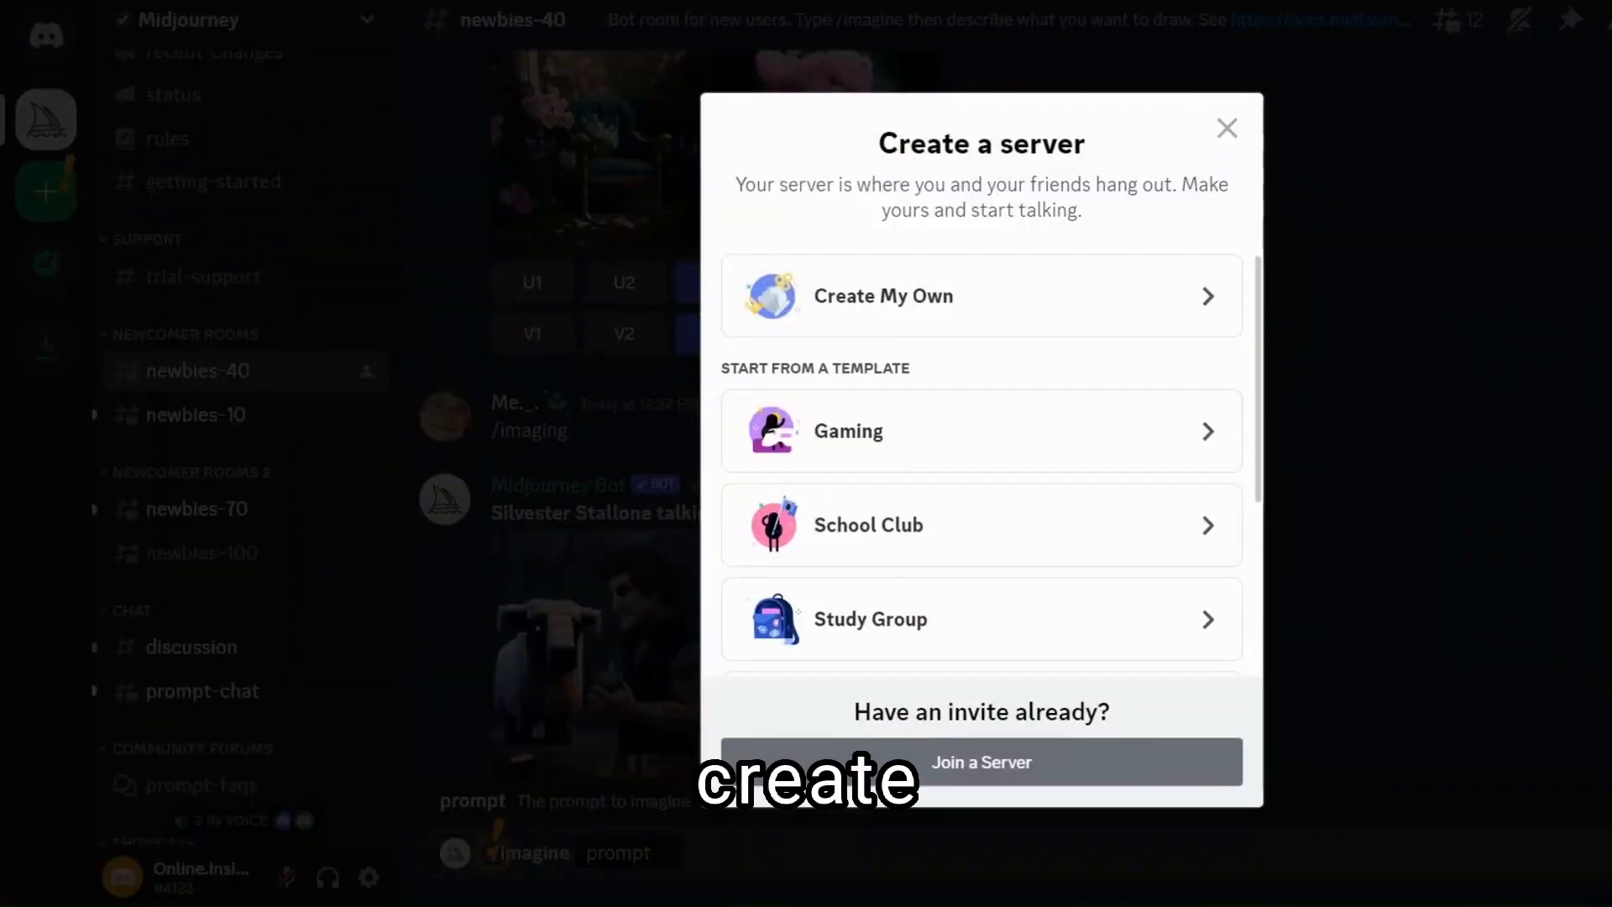
left_click(946, 316)
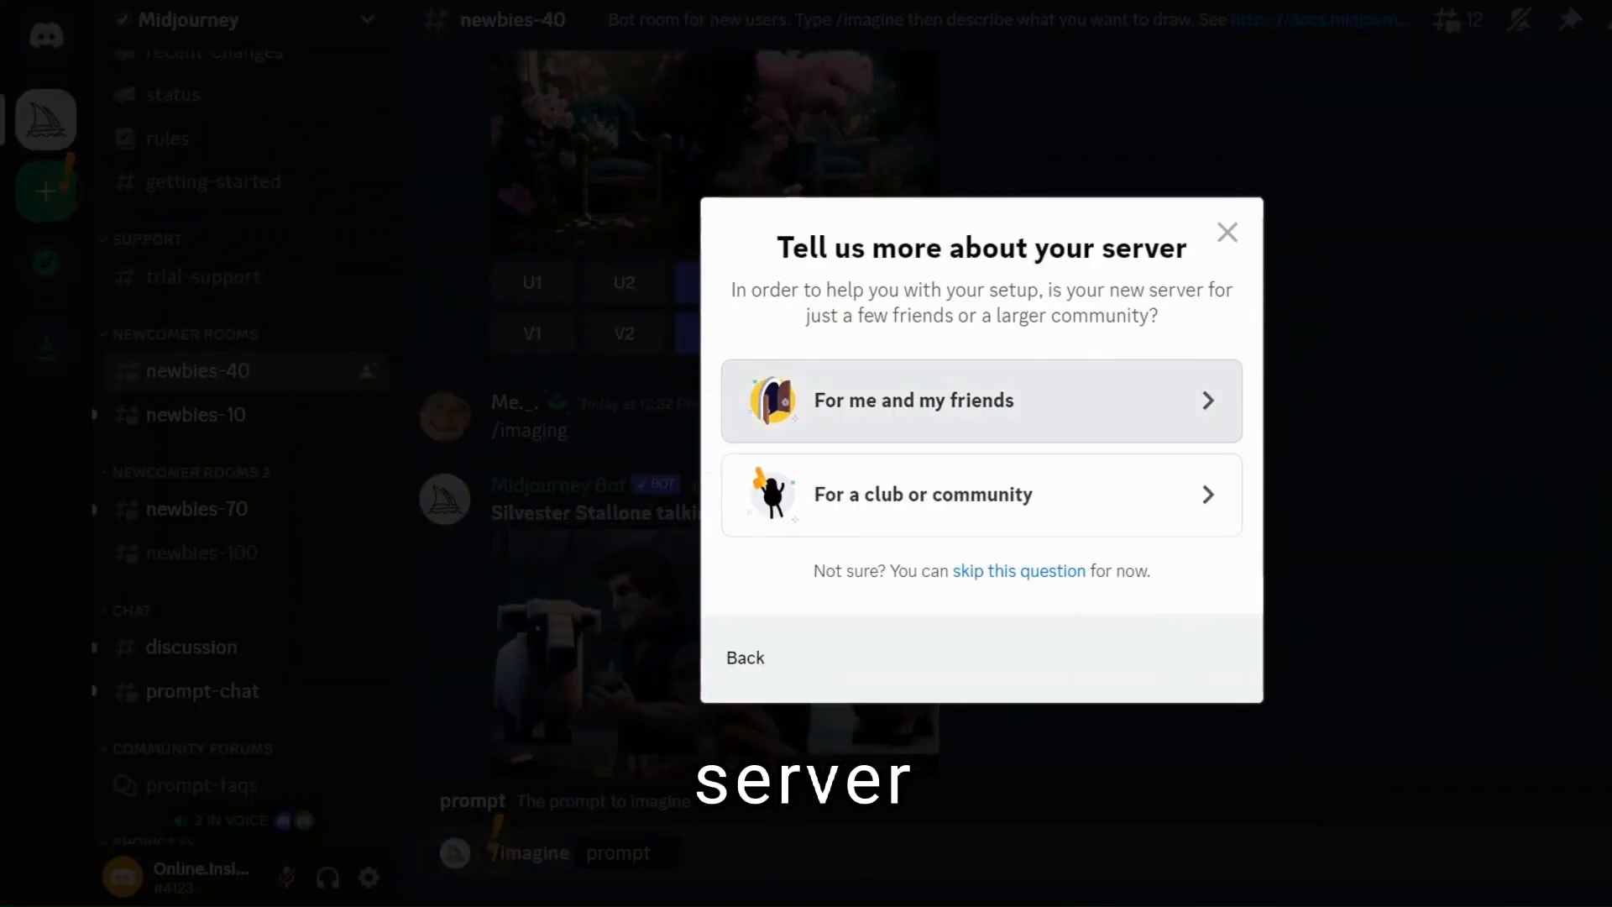
left_click(940, 412)
key("Return")
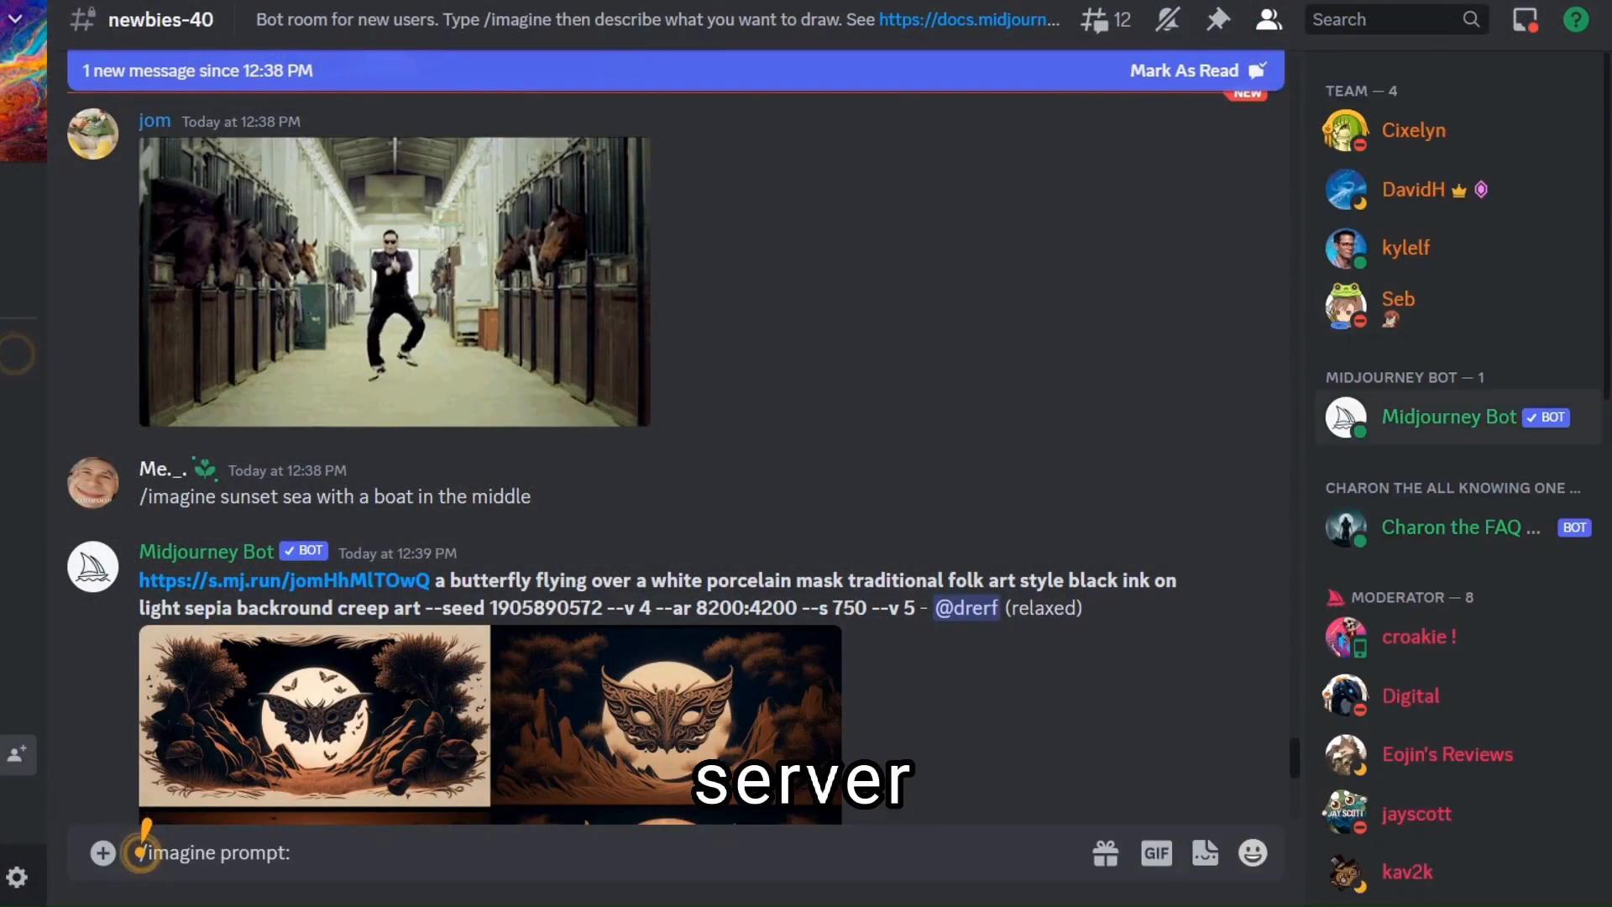
- Add the Midjourney Bot to the newly created personal server
left_click(1448, 417)
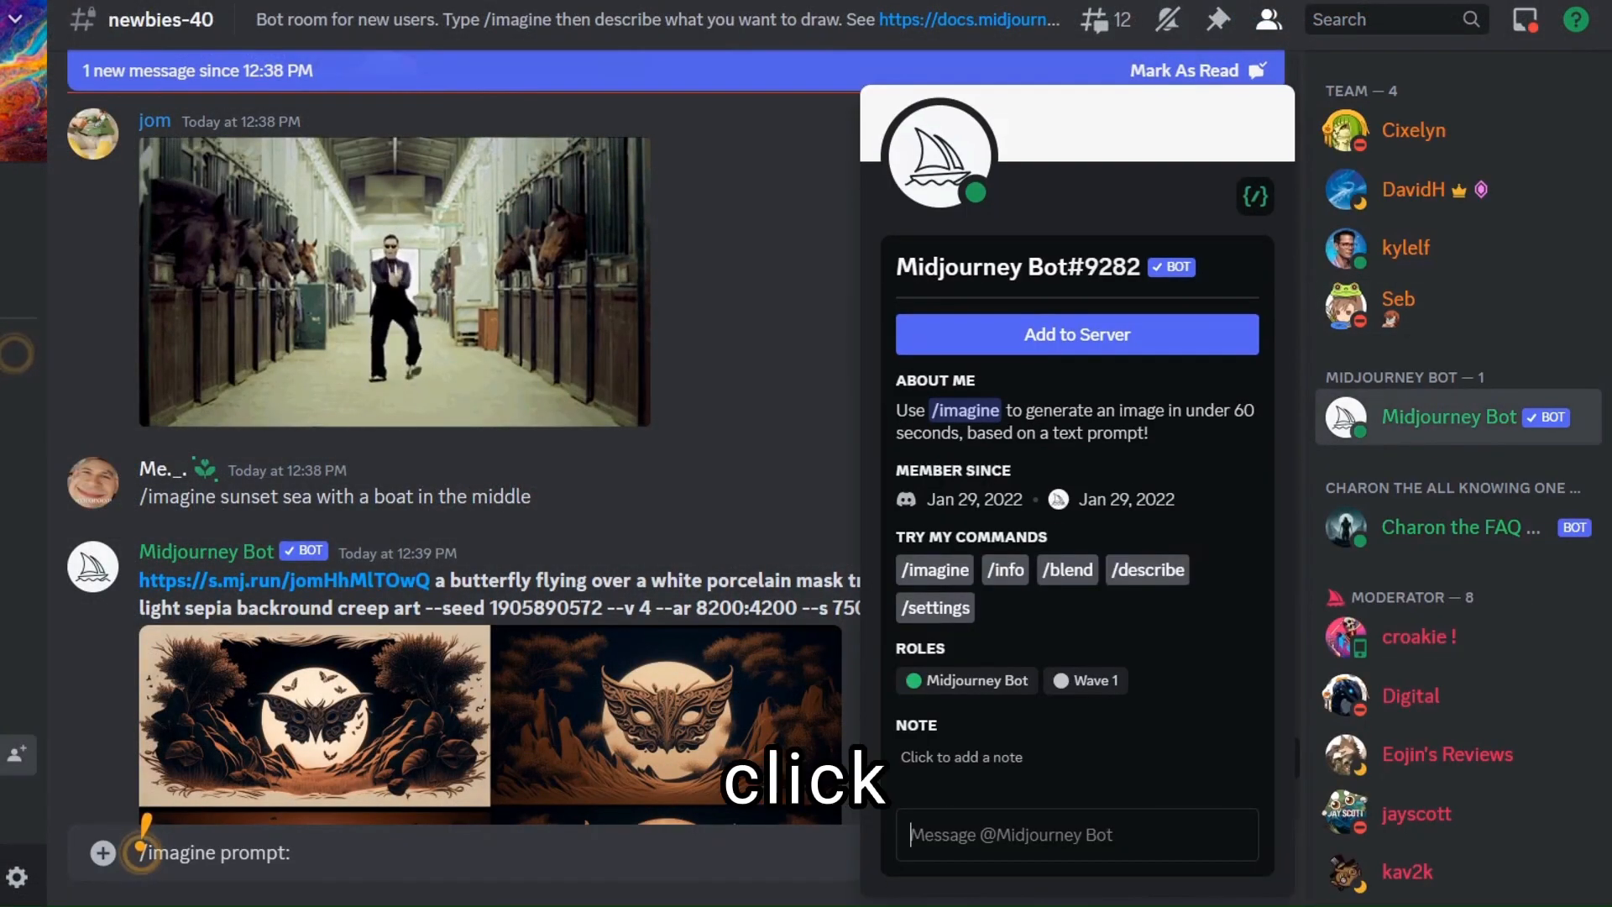
left_click(1077, 334)
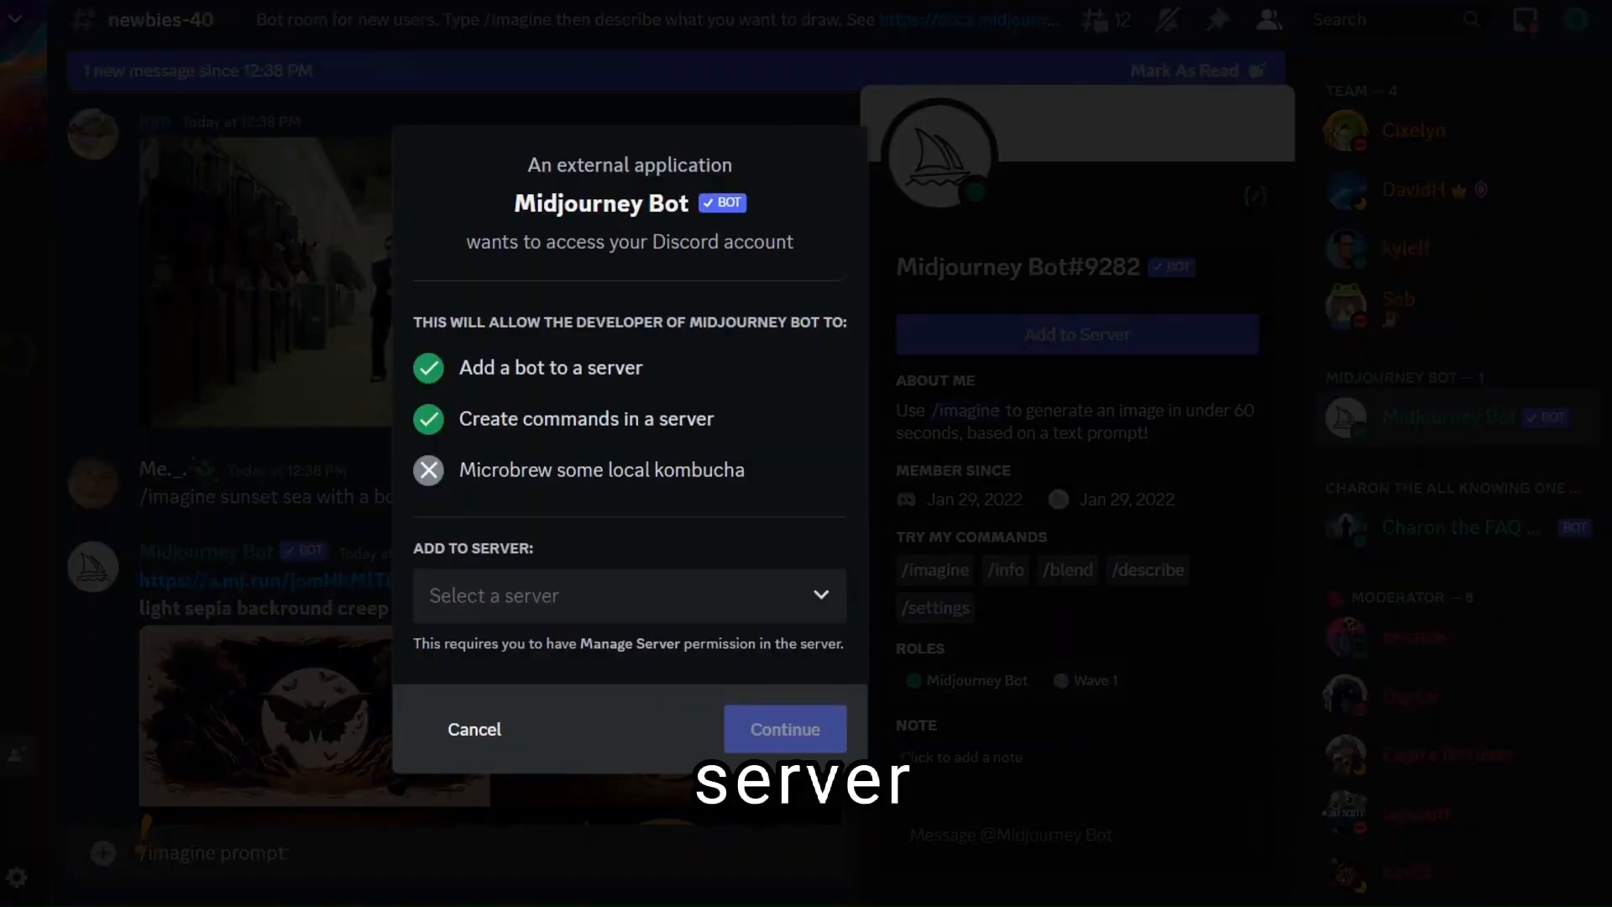
left_click(708, 597)
left_click(537, 652)
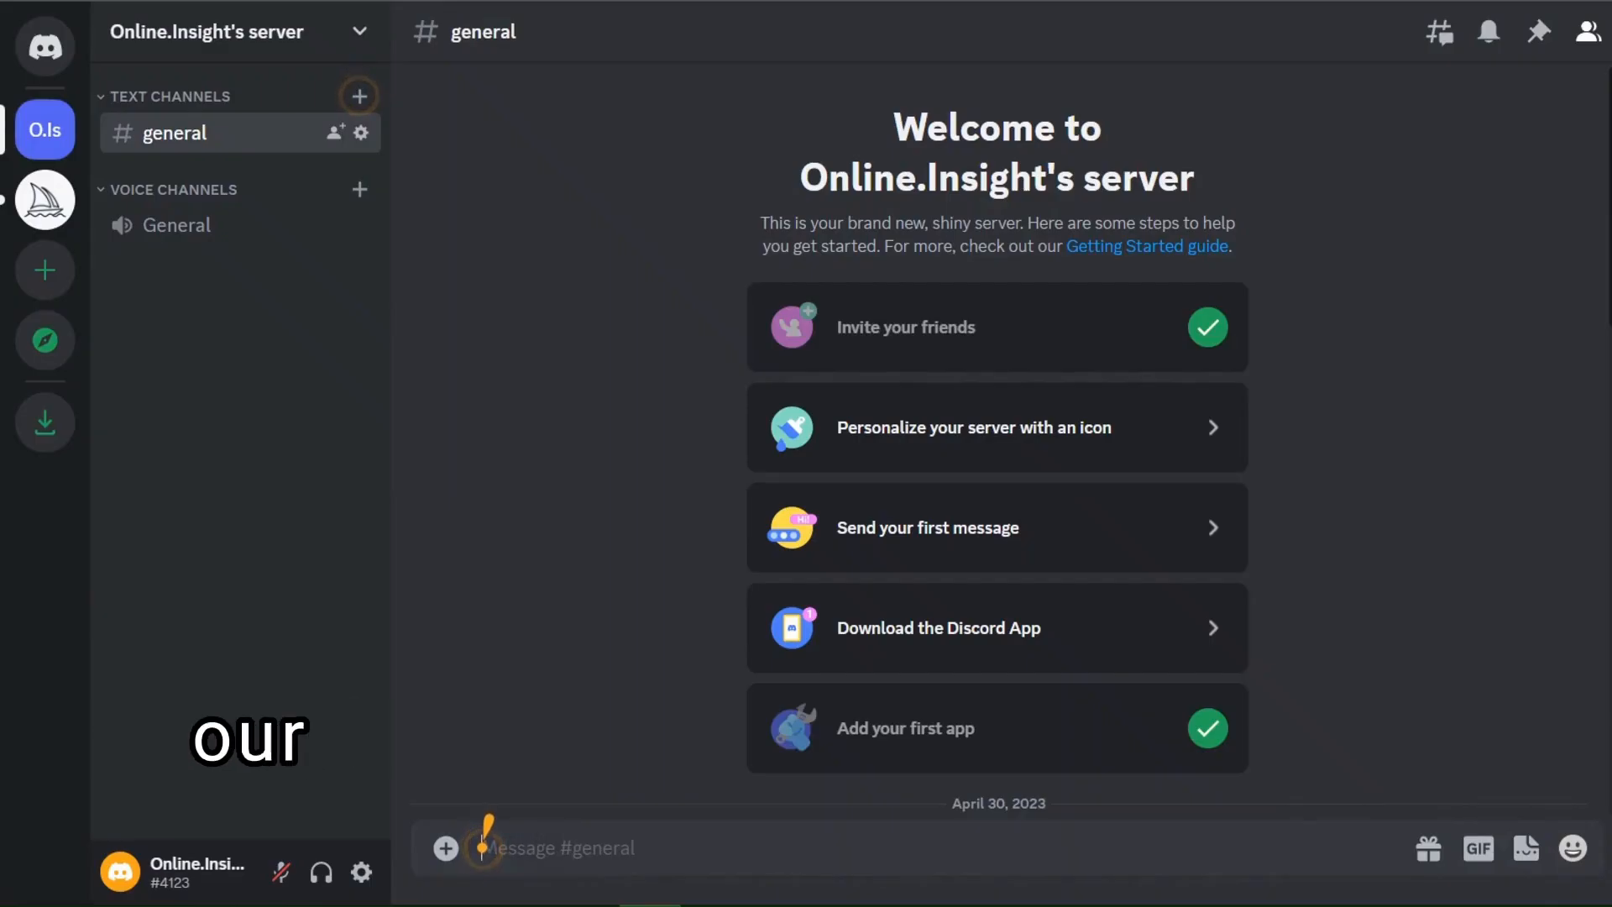
- Generate an image with /imagine from "Avo the Adventurous Avocado" - a brave and daring avocado who loves exploring new recipes
type("/ima")
key("Tab")
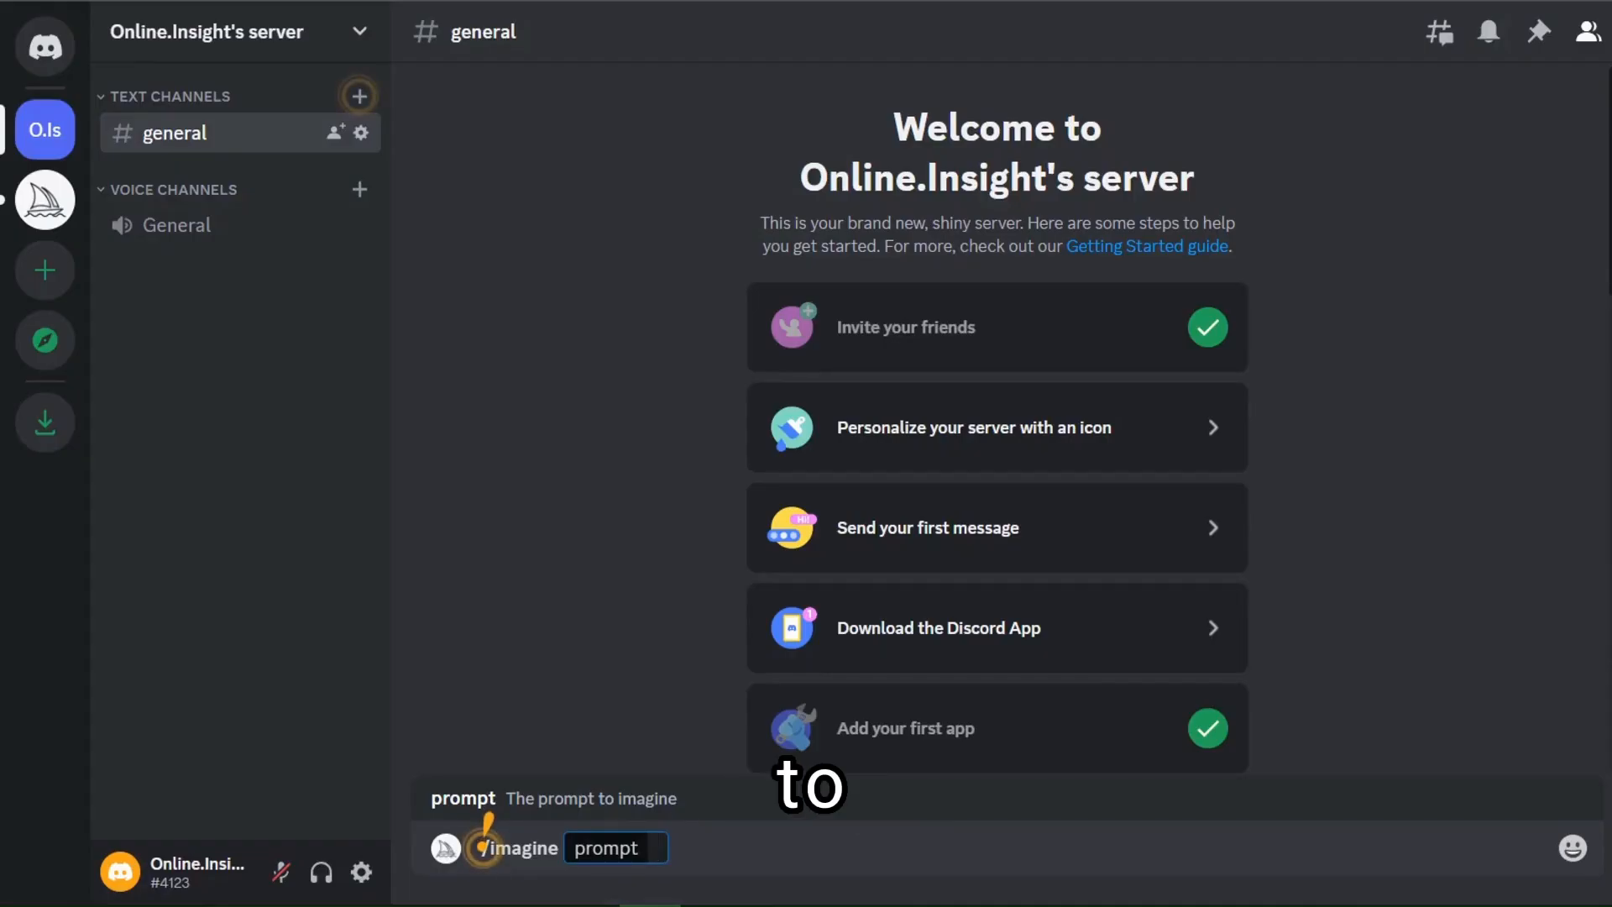
type("\"Avo the Adventurous Avocado\" - a brave and daring avocado who loves exploring new recipes.")
key("Return")
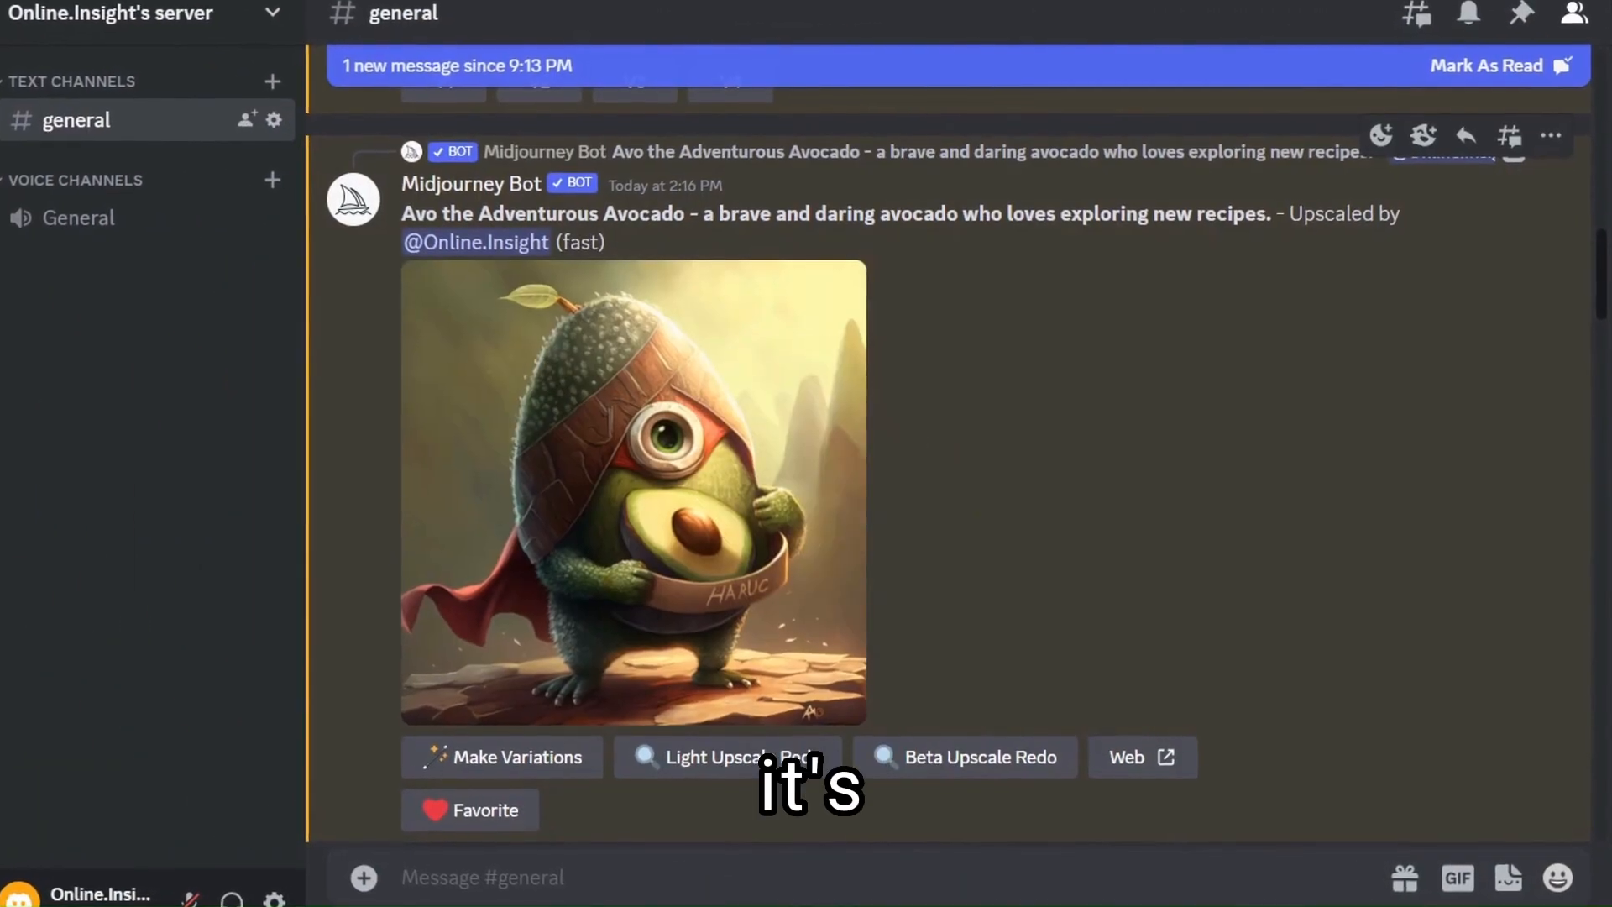
- Open the upscaled avocado image in the browser and copy its image address
left_click(409, 464)
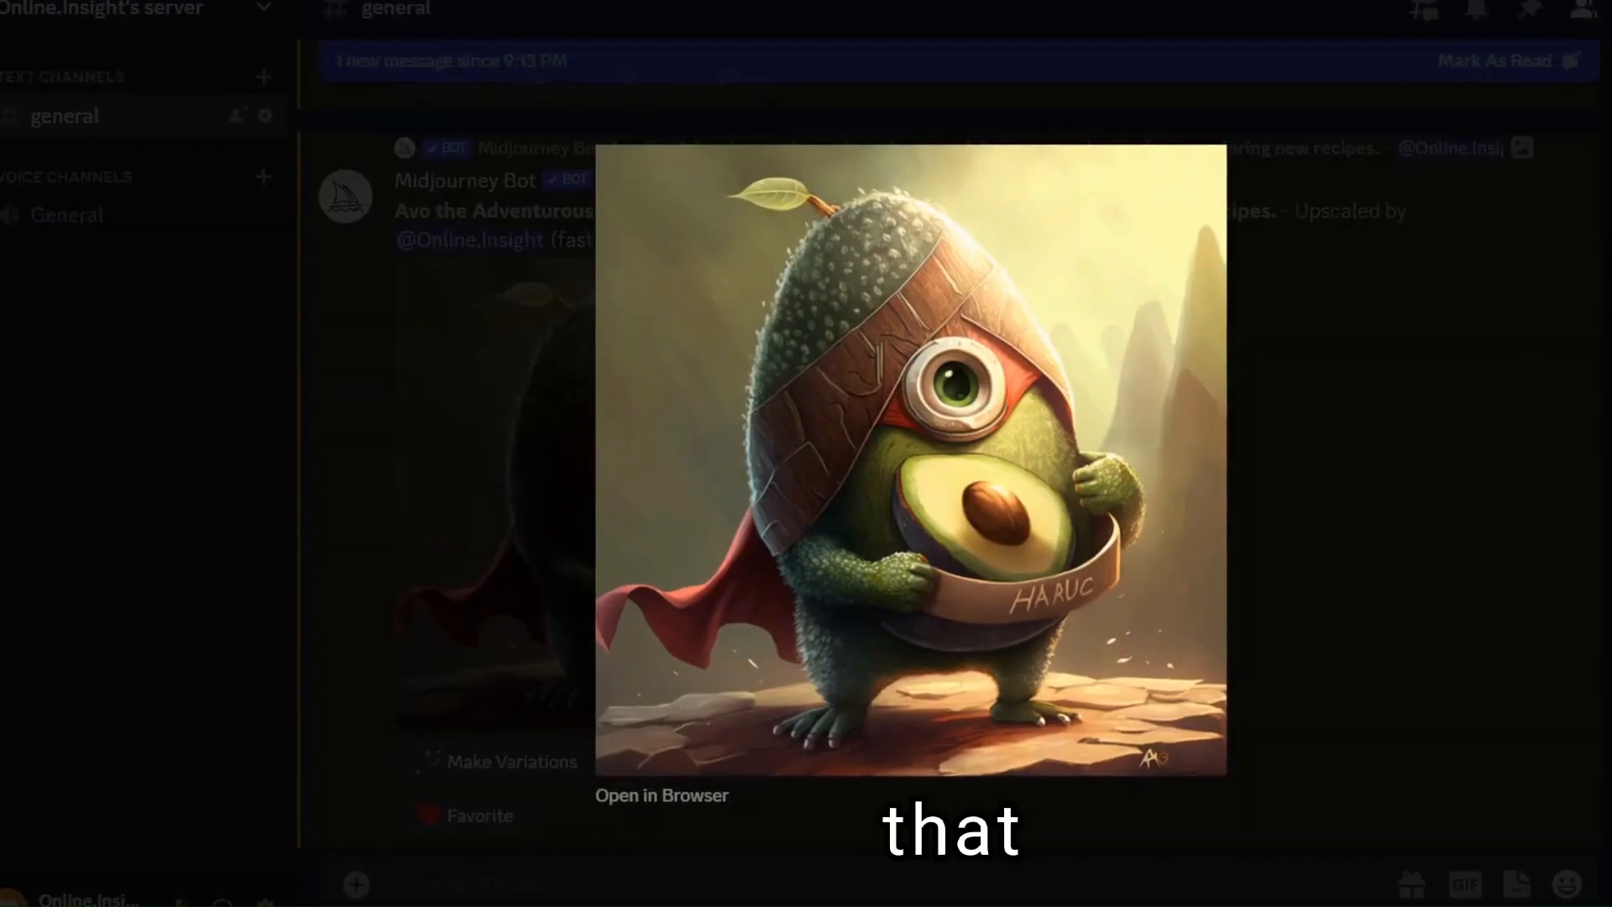
left_click(662, 795)
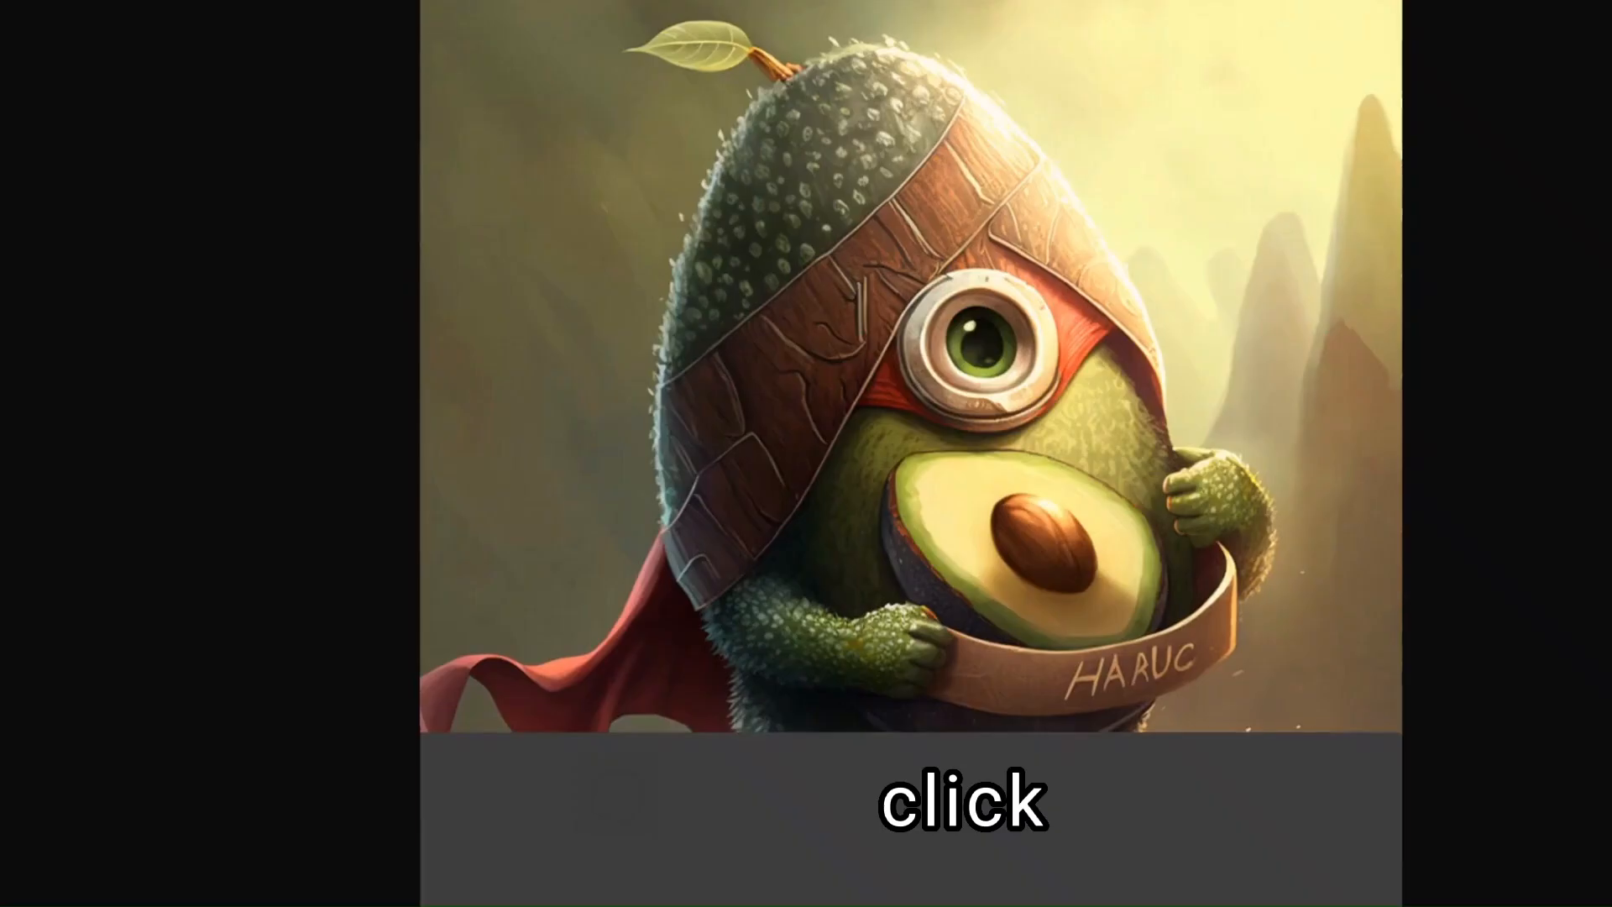
right_click(712, 384)
left_click(828, 435)
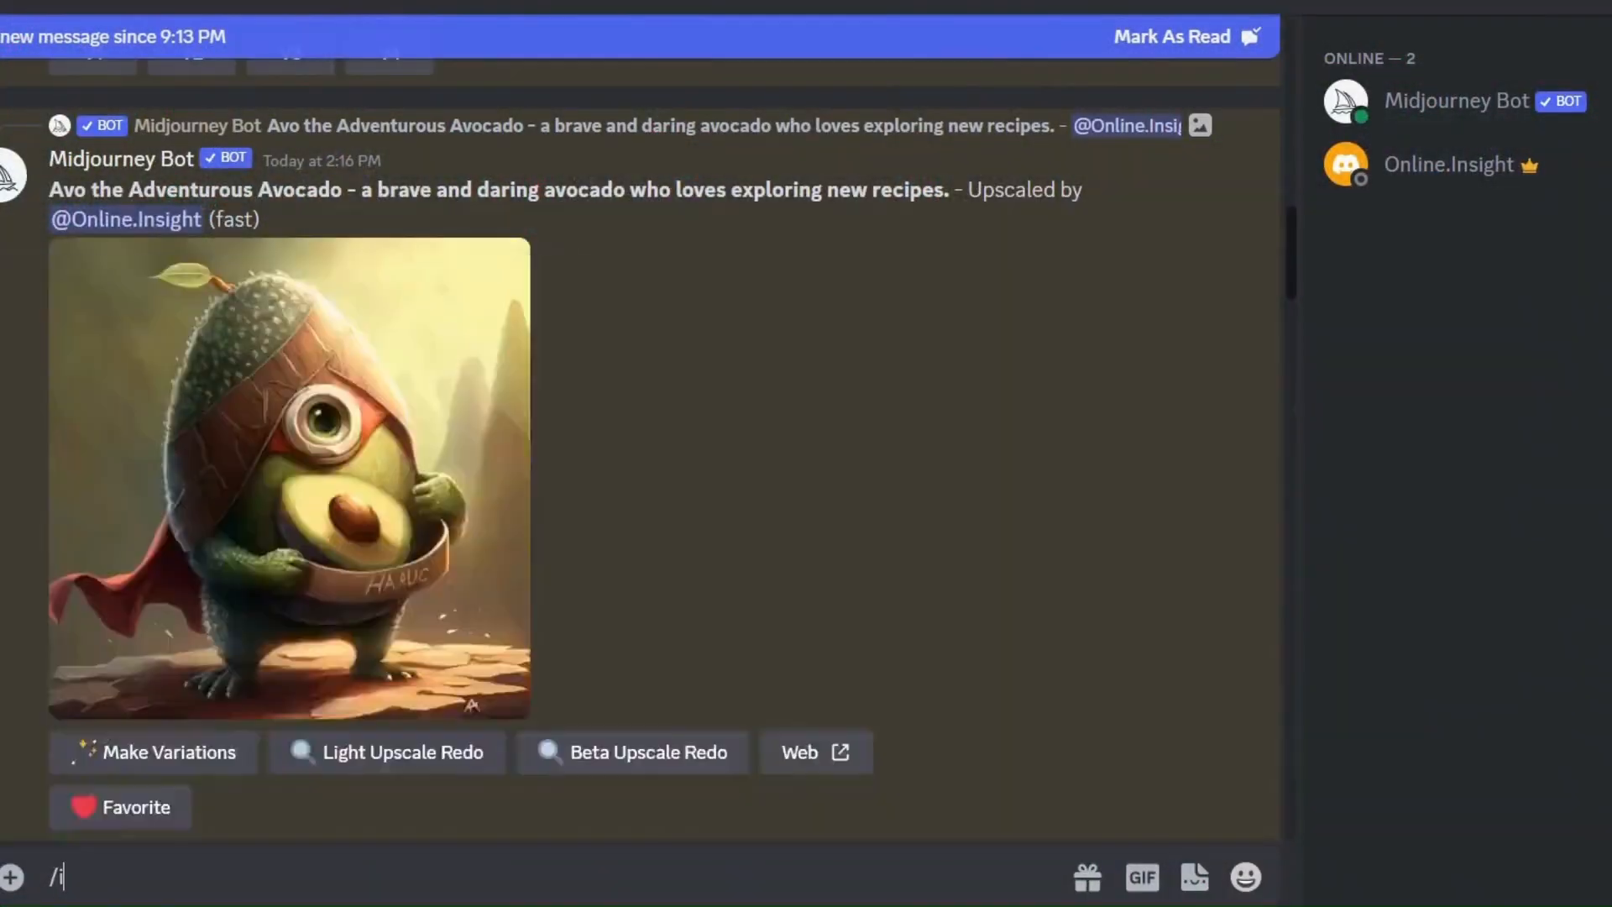
- Write an /imagine prompt: "Brock the Brave Broccoli" - a strong and fearless broccoli who stands up to picky eaters., make same style
type("/ima")
key("Tab")
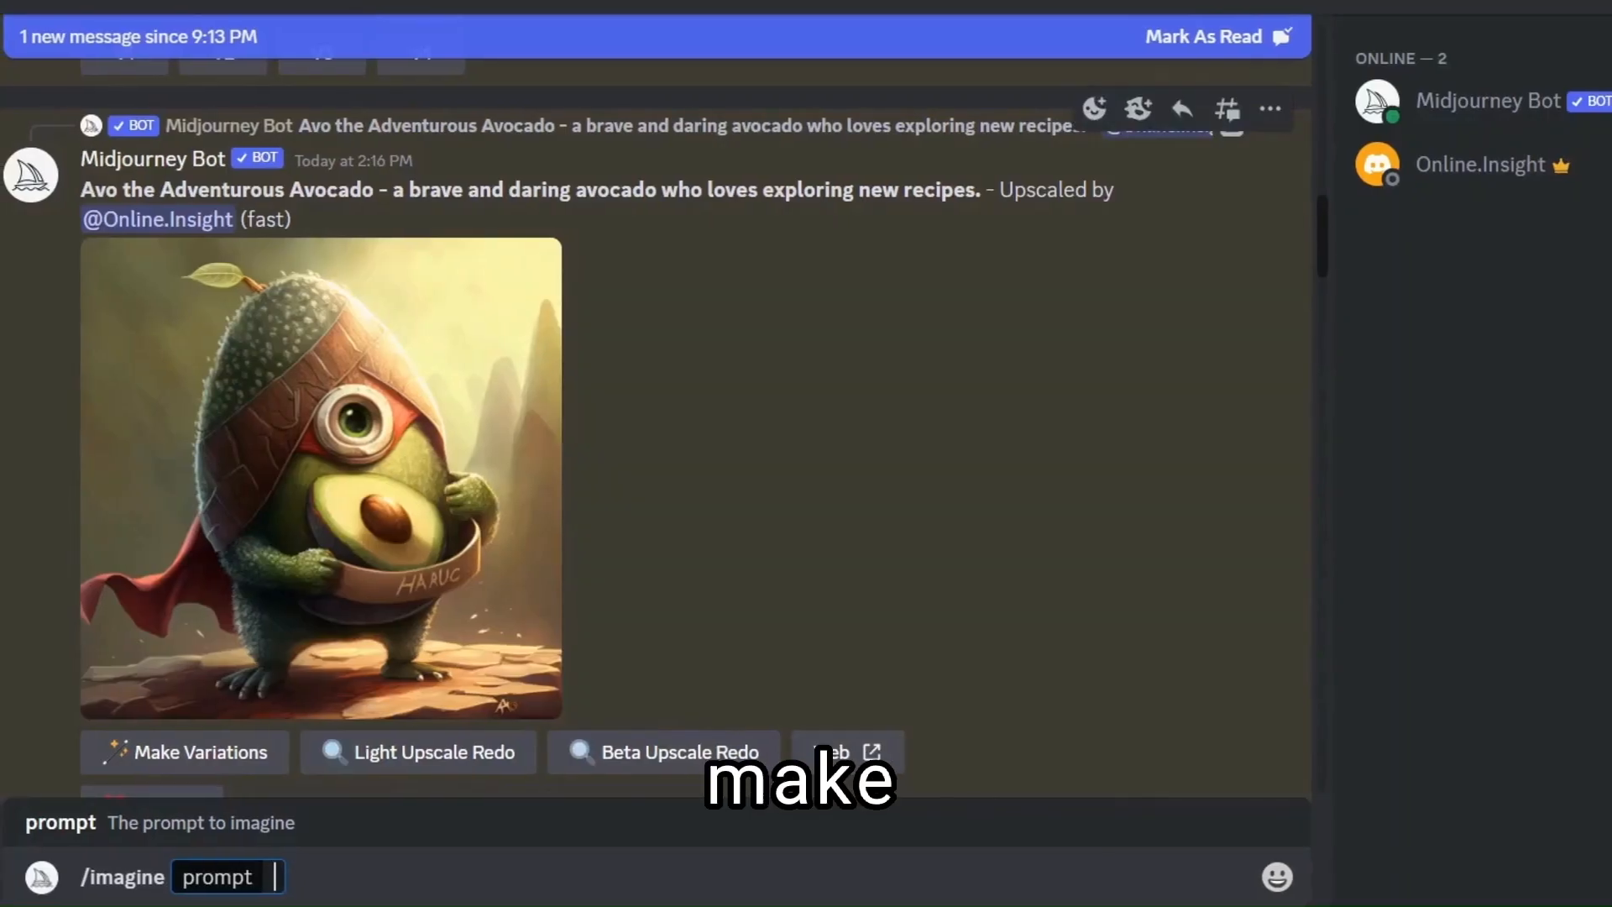
type("\"Brock the Brave Broccoli\" - a strong and fearless broccoli who stands up to picky eaters.")
type(", make same st")
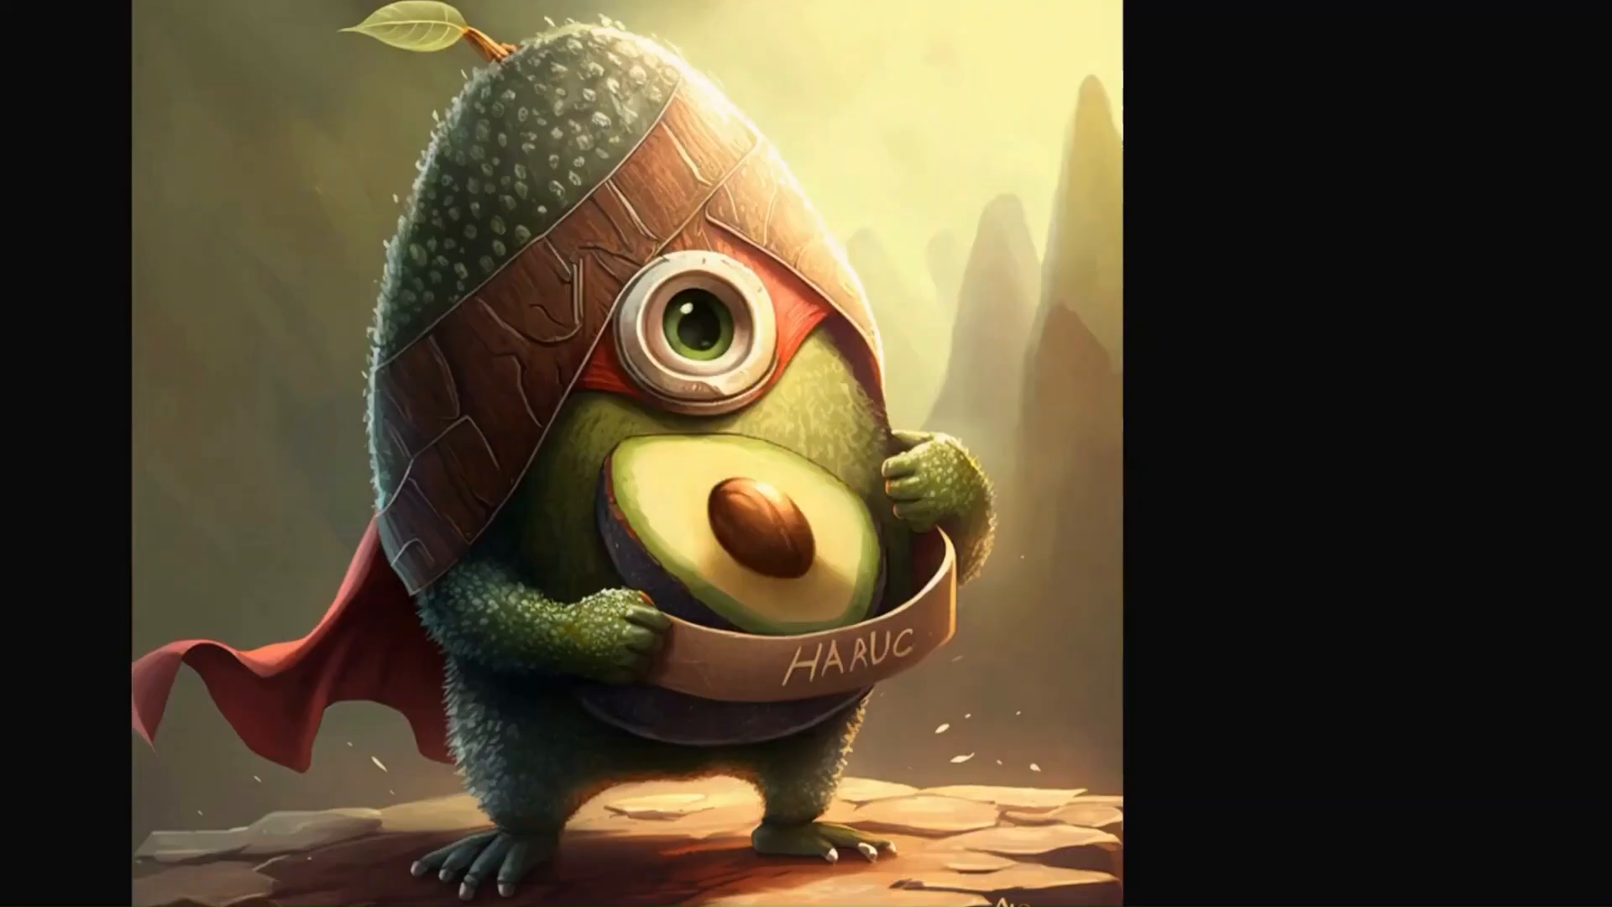
- Copy the avocado image's address, insert it into the broccoli prompt as style reference, and add ", with cute background"
right_click(575, 291)
left_click(661, 408)
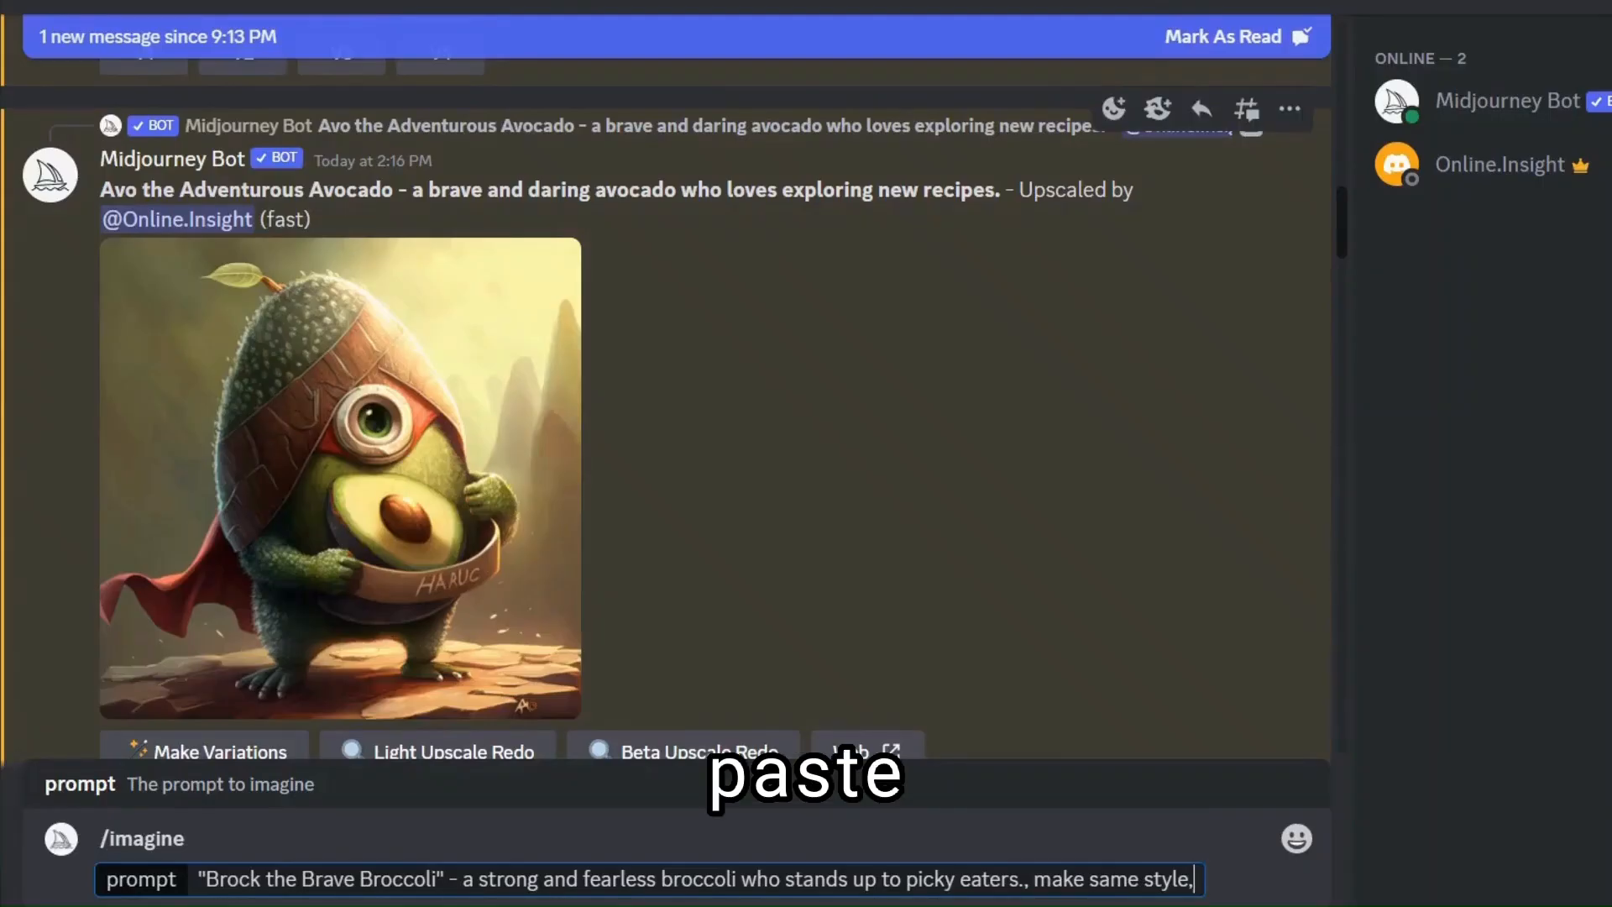
key("ctrl+v")
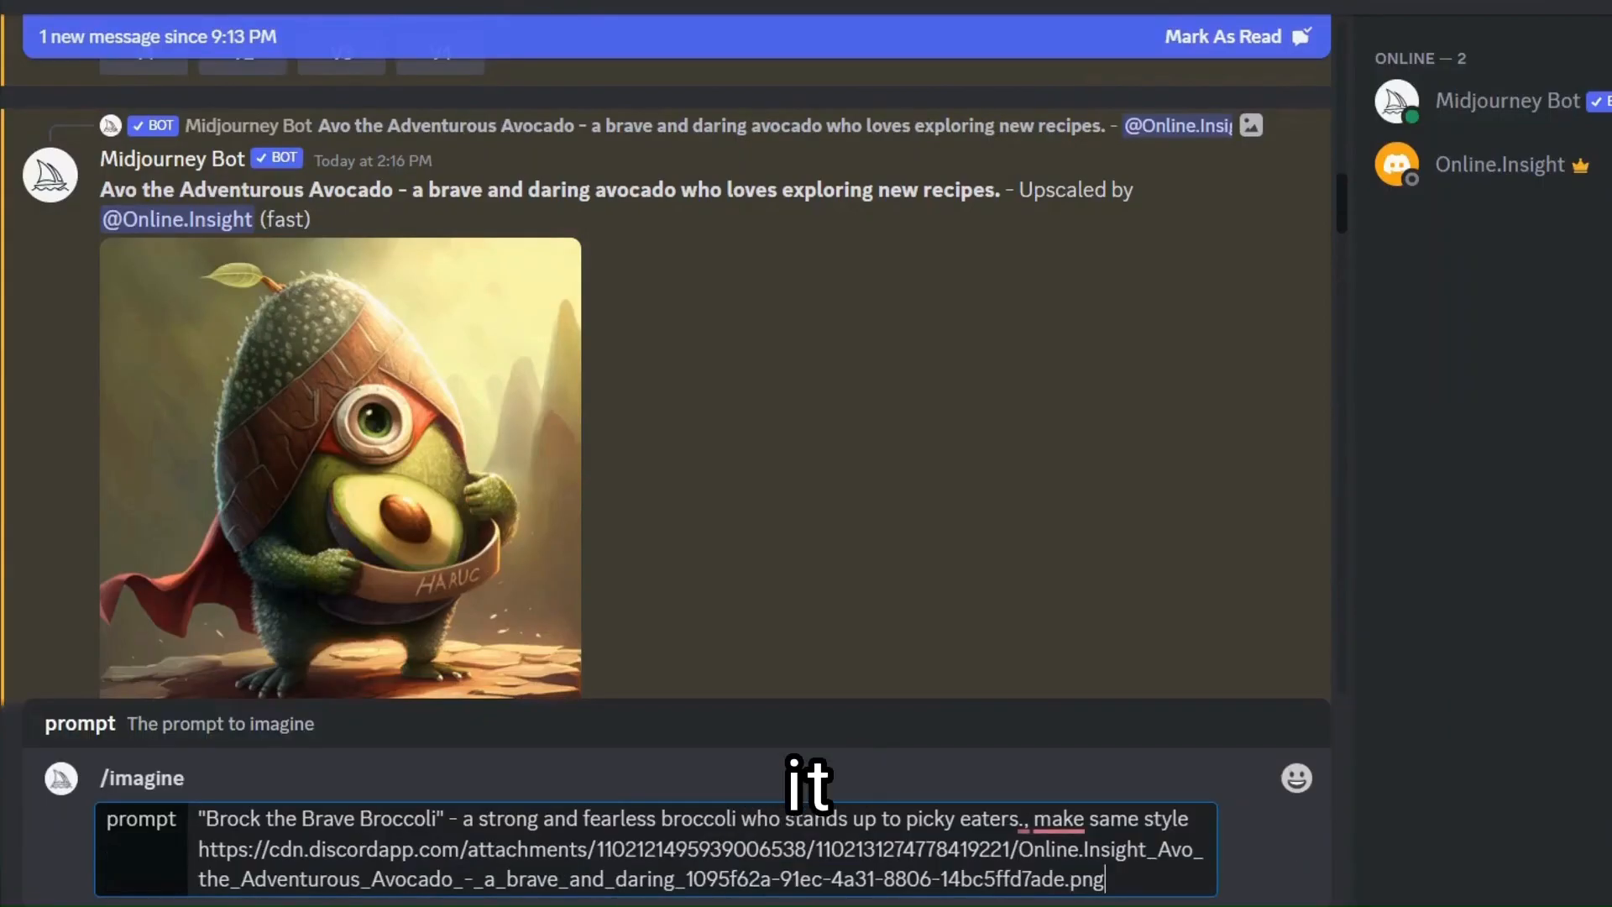
type(", with cute background")
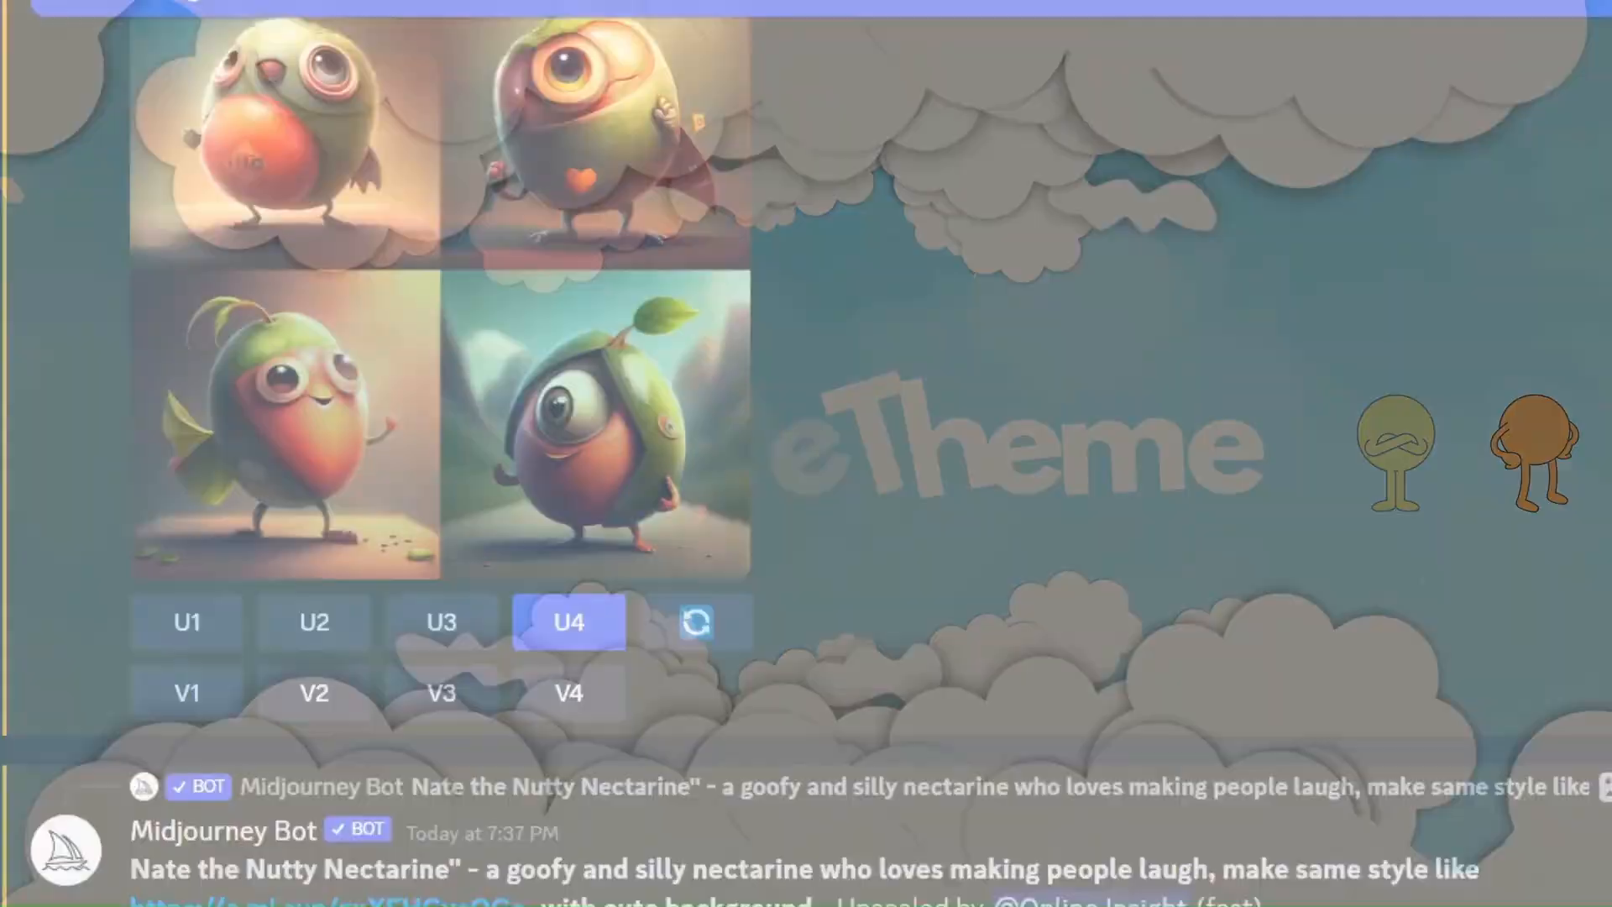
- Review the generated food character images in the server's general channel, from the nectarine to the fig
scroll(806, 454, "down", 5)
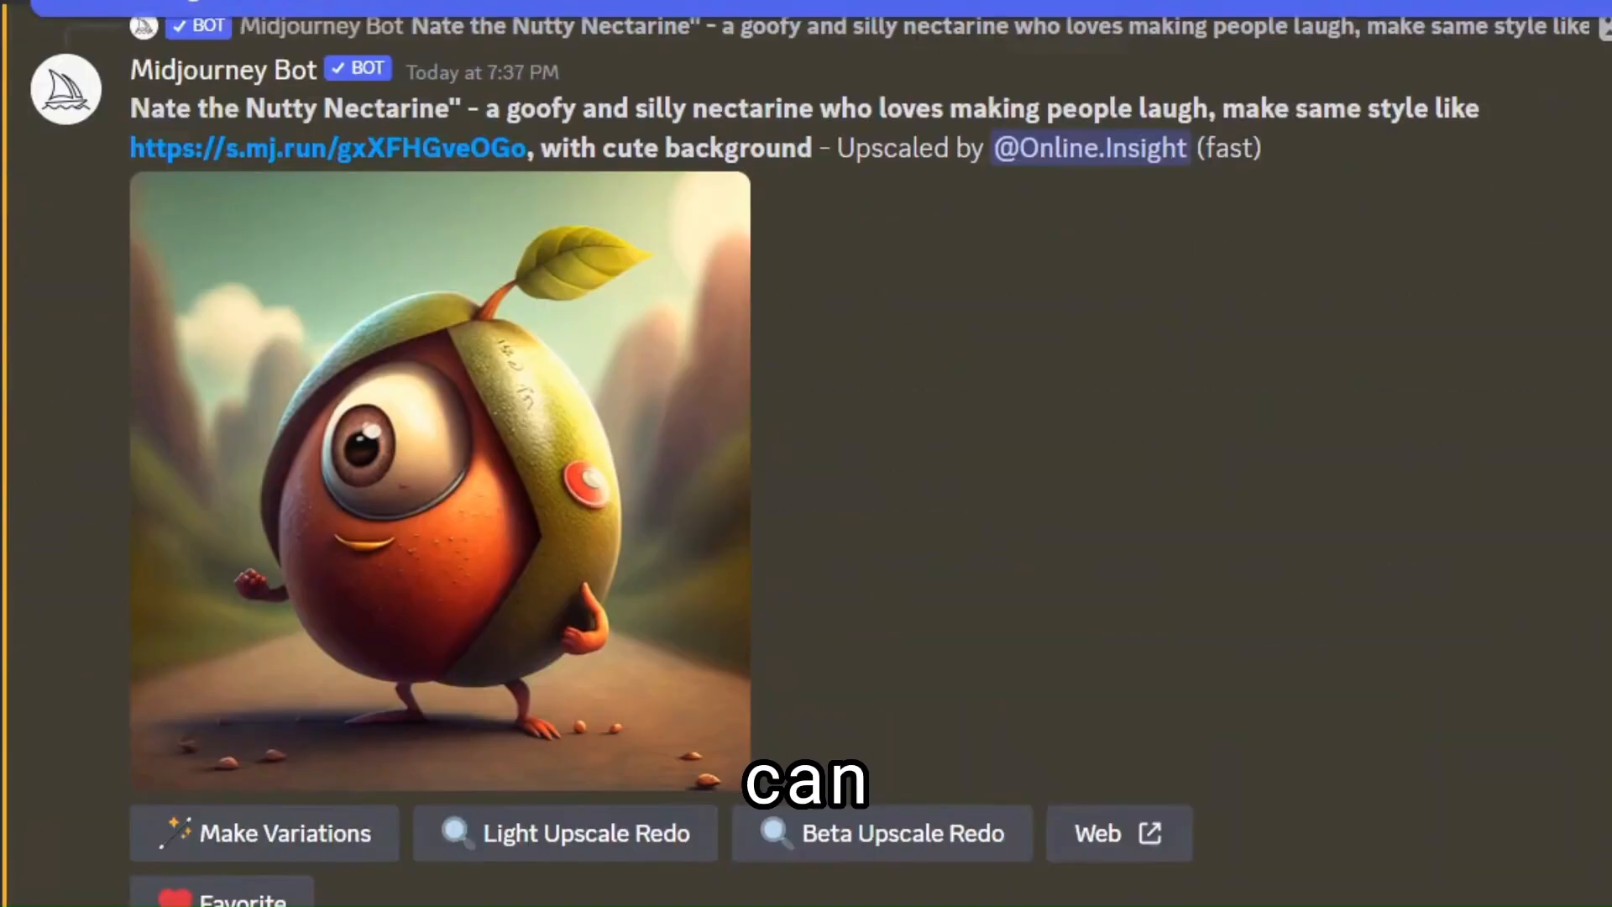
scroll(806, 453, "down", 20)
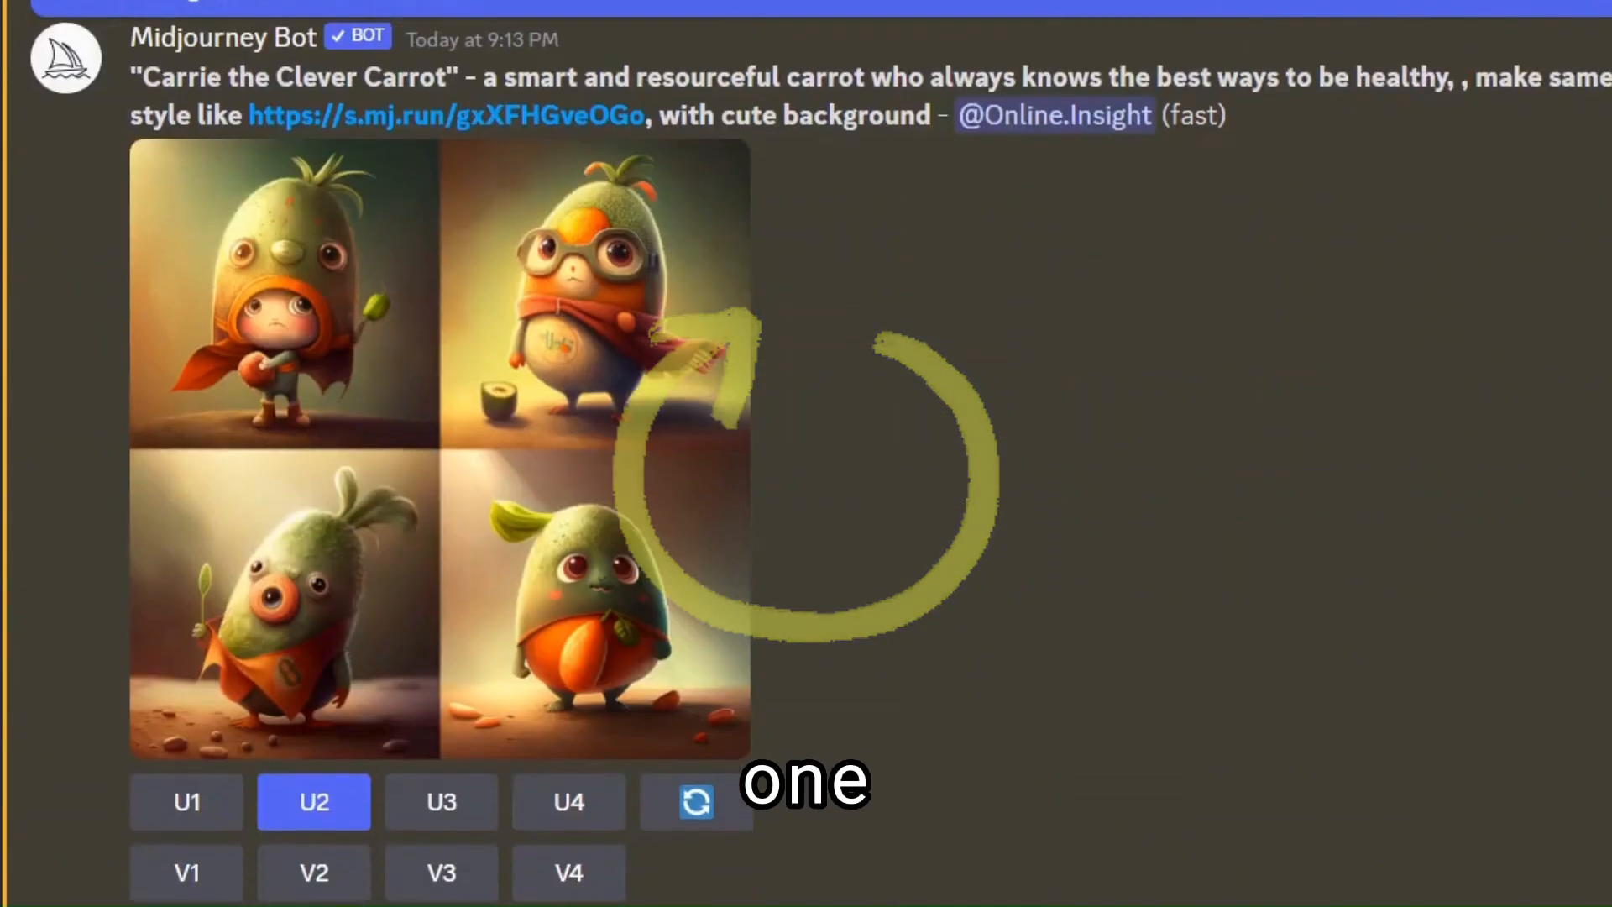
scroll(806, 454, "down", 20)
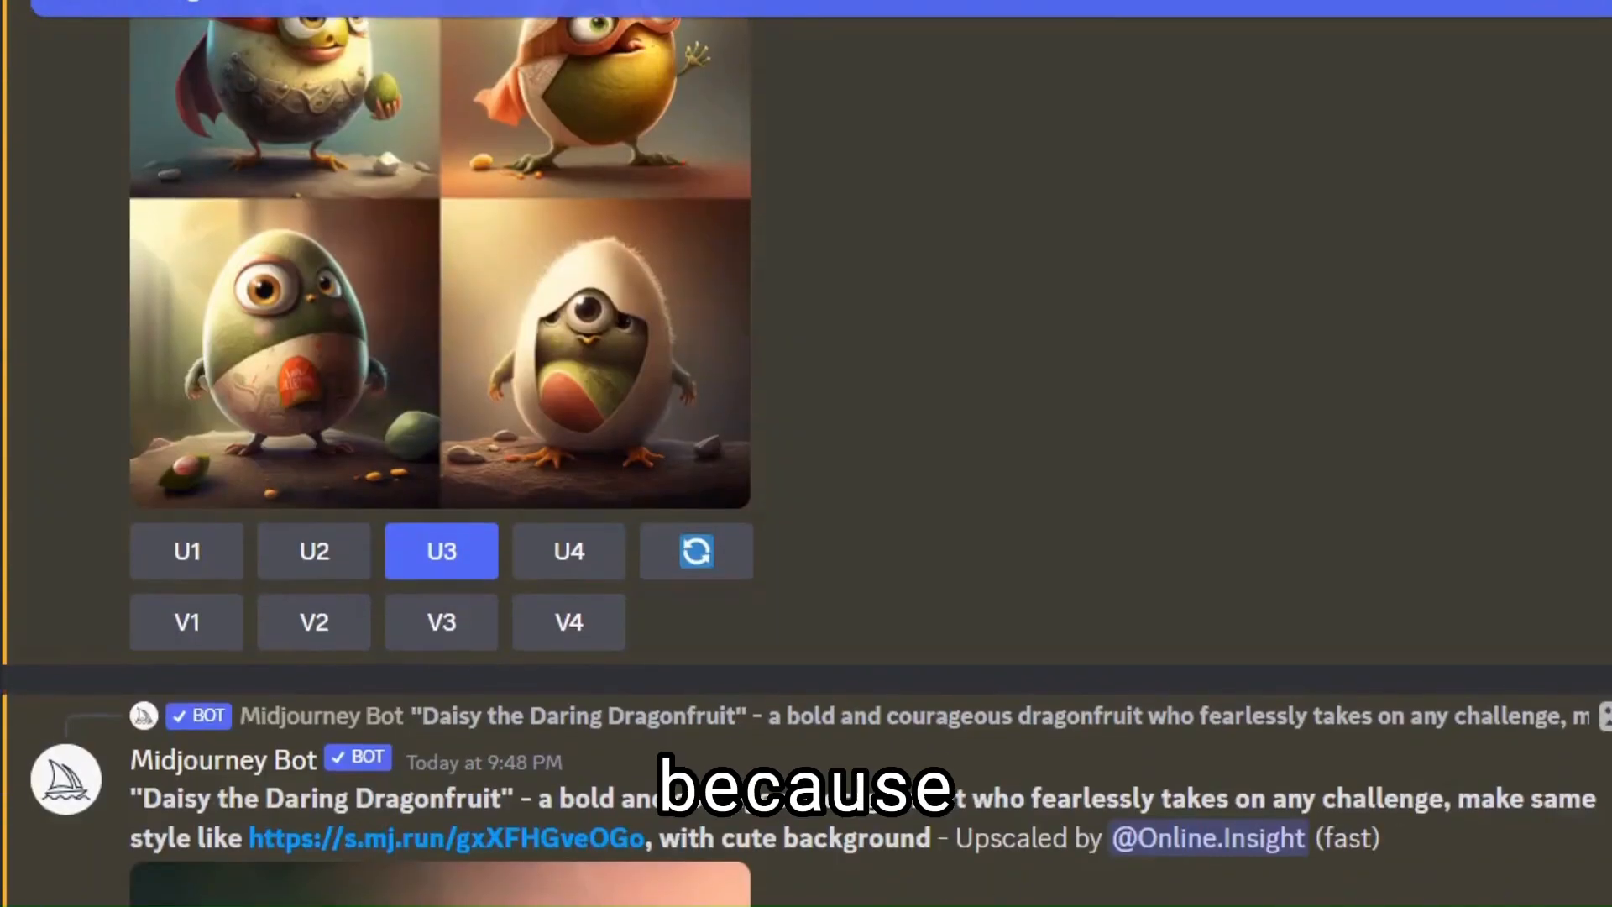
scroll(806, 453, "down", 20)
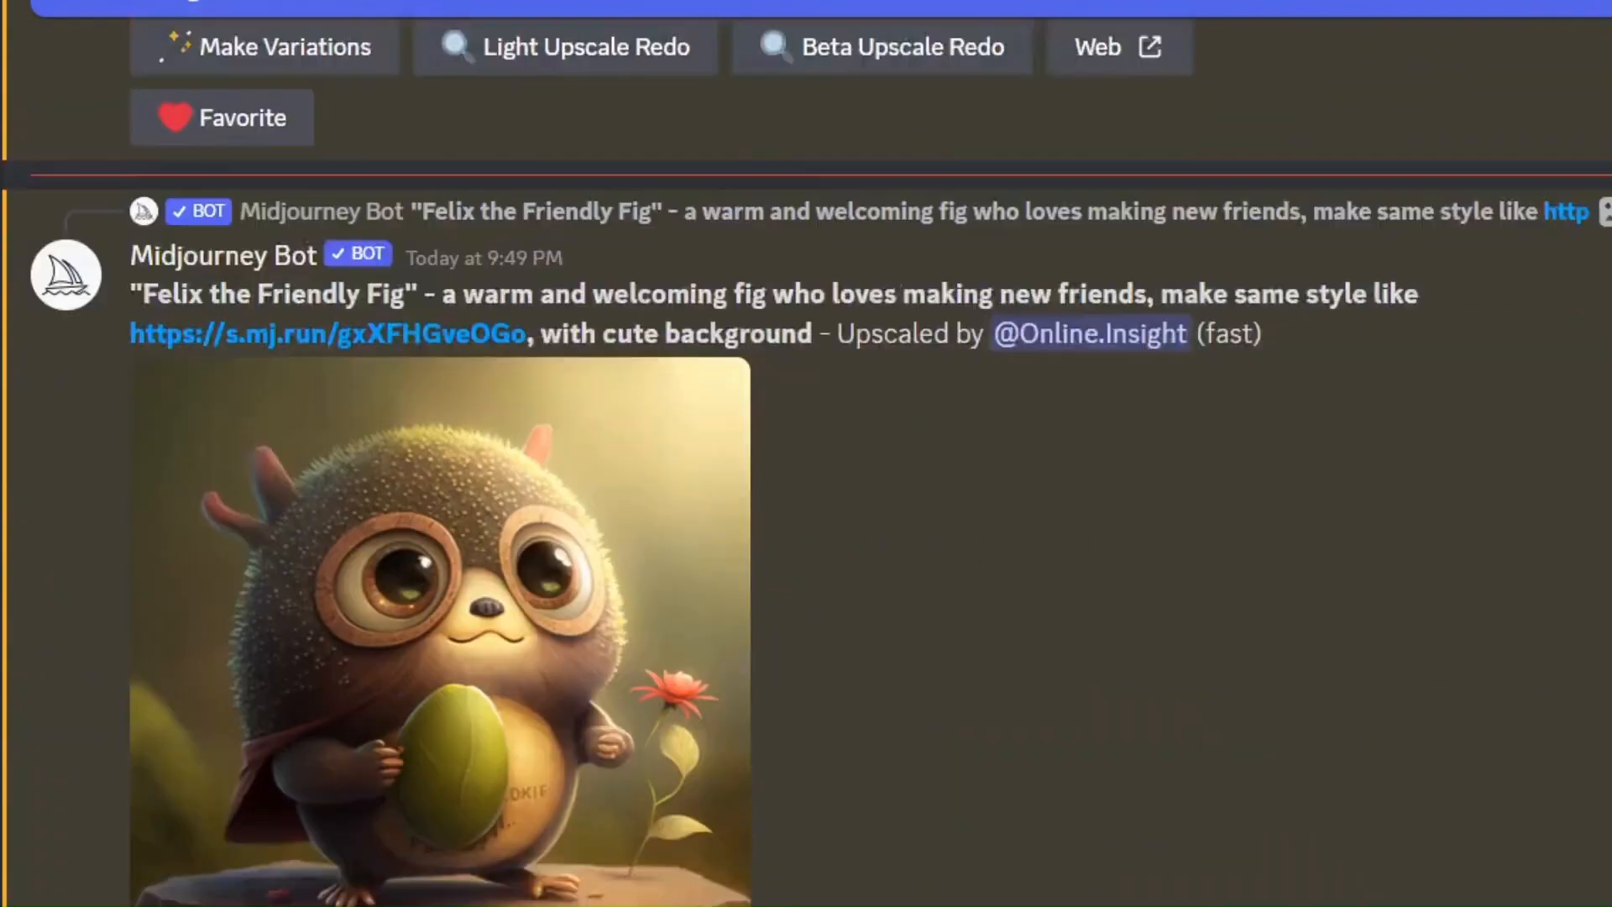
scroll(806, 453, "down", 10)
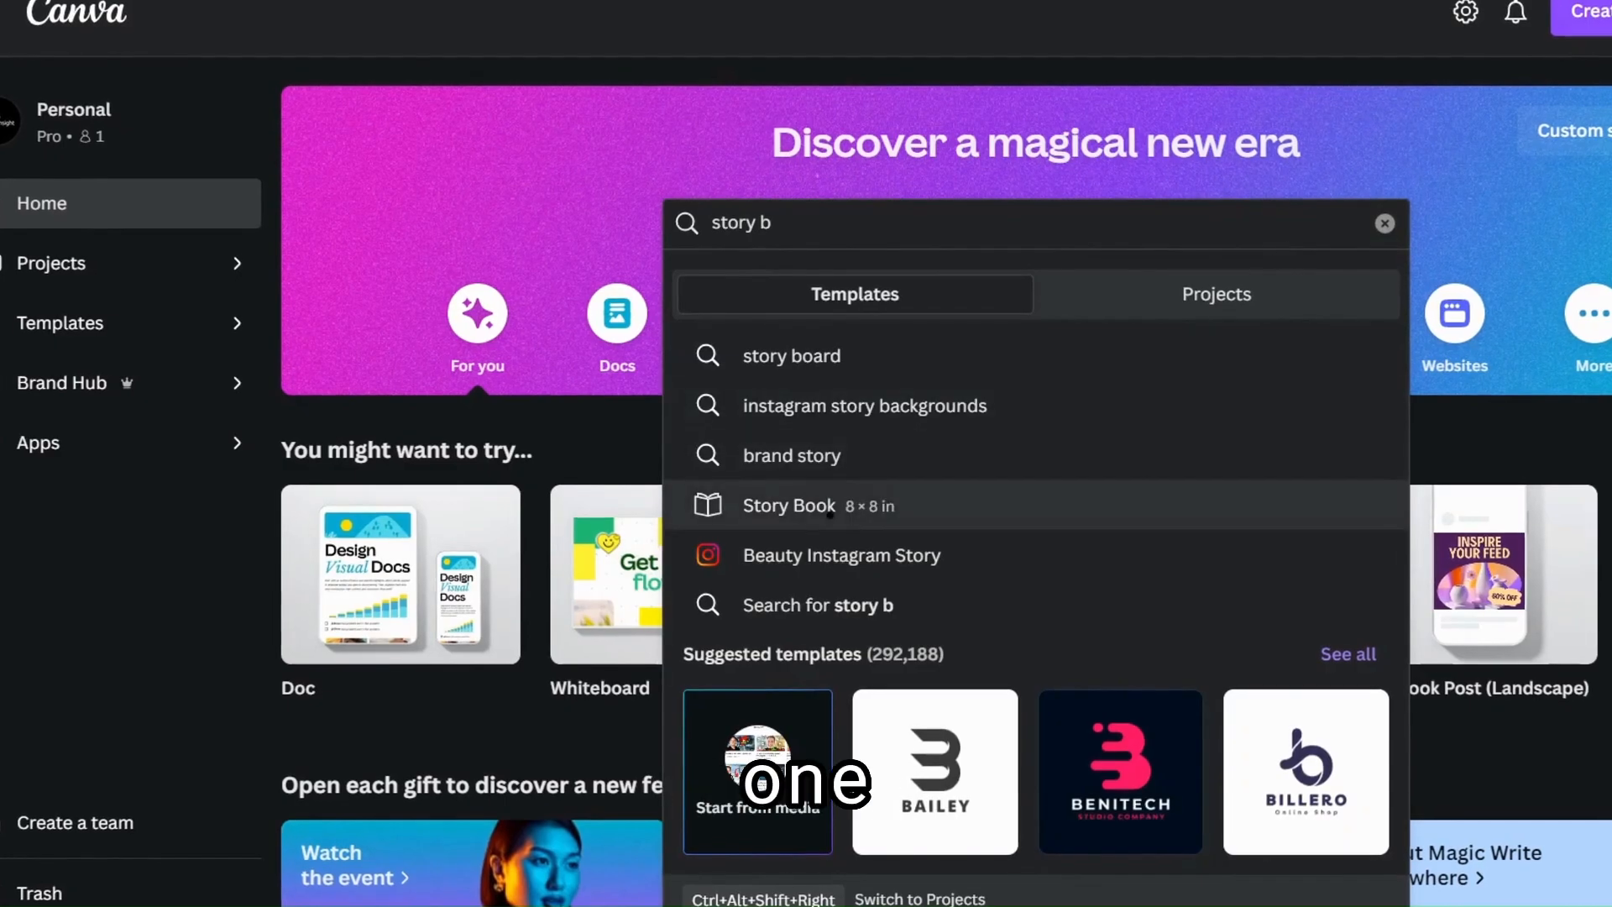
- In a new 8 × 8 in Canva Story Book, upload the eight character images and fill the blank page with the avocado
key("Return")
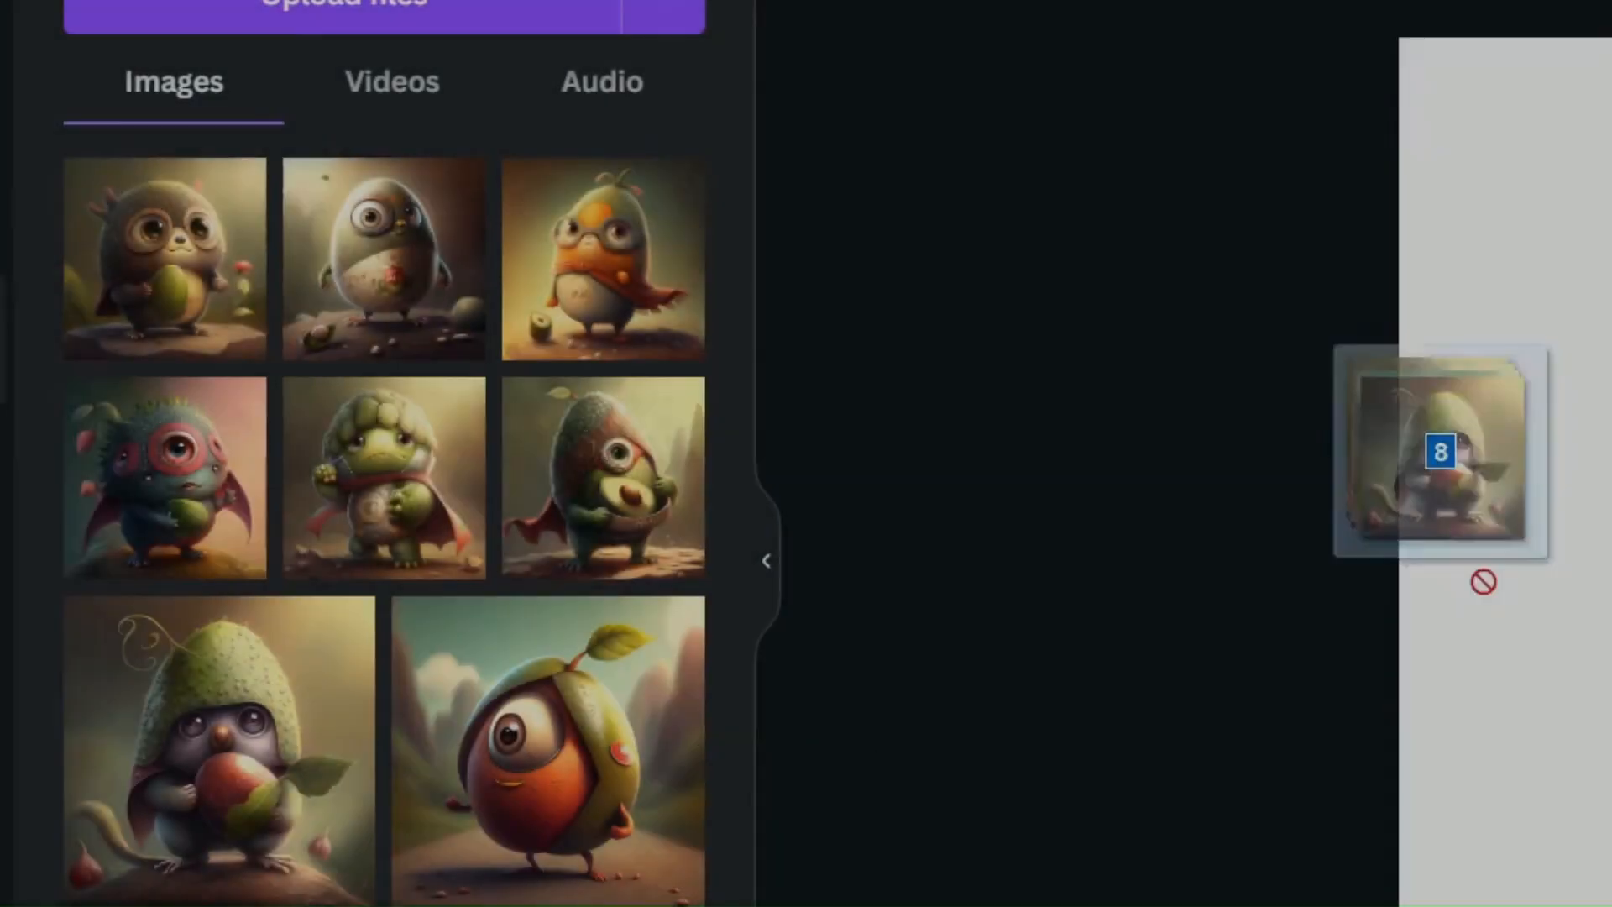
left_click_drag(1439, 450, 511, 394)
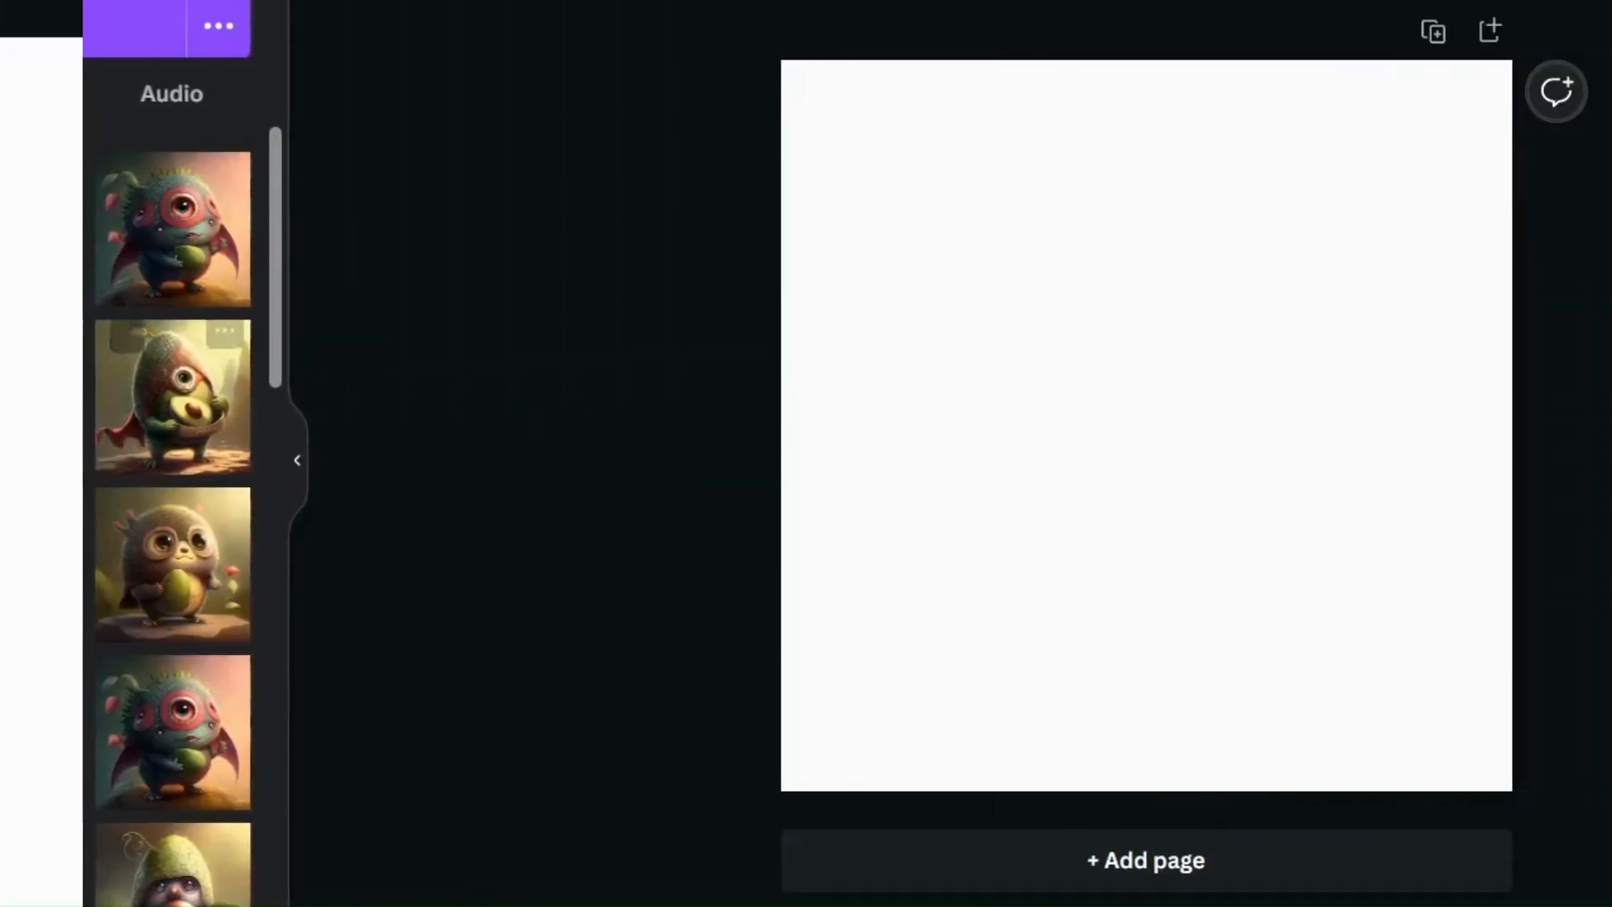
left_click_drag(127, 393, 756, 411)
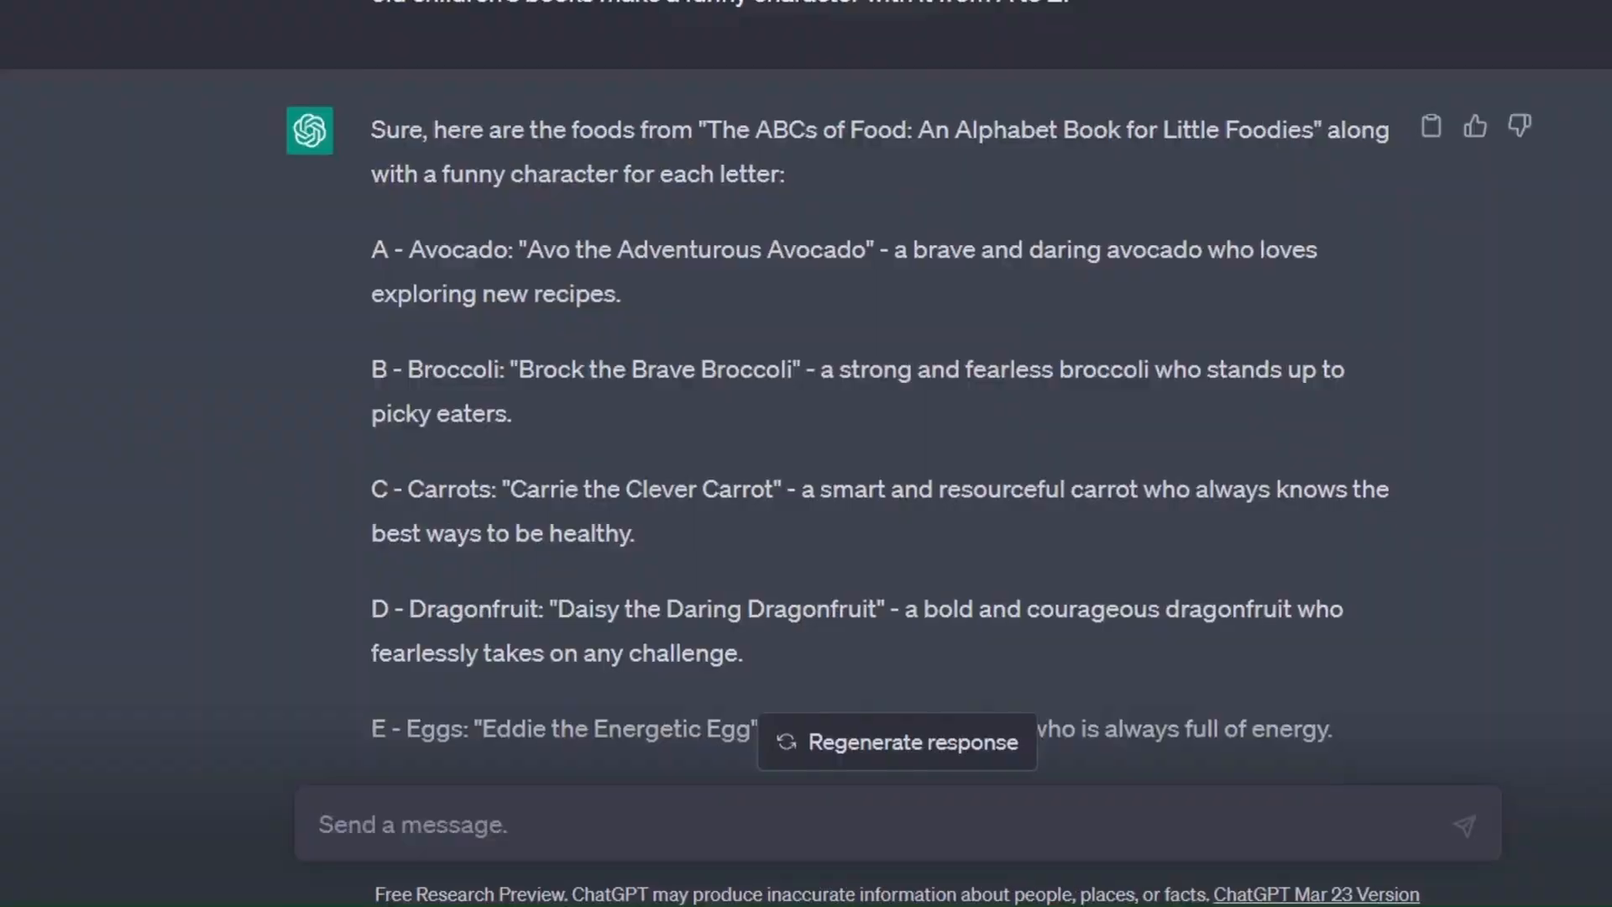
- Copy the avocado's description, "a brave and daring avocado who loves exploring new recipes.", from ChatGPT and paste it onto the avocado page in Canva
left_click_drag(863, 249, 587, 293)
key("ctrl+c")
right_click(404, 295)
left_click(444, 319)
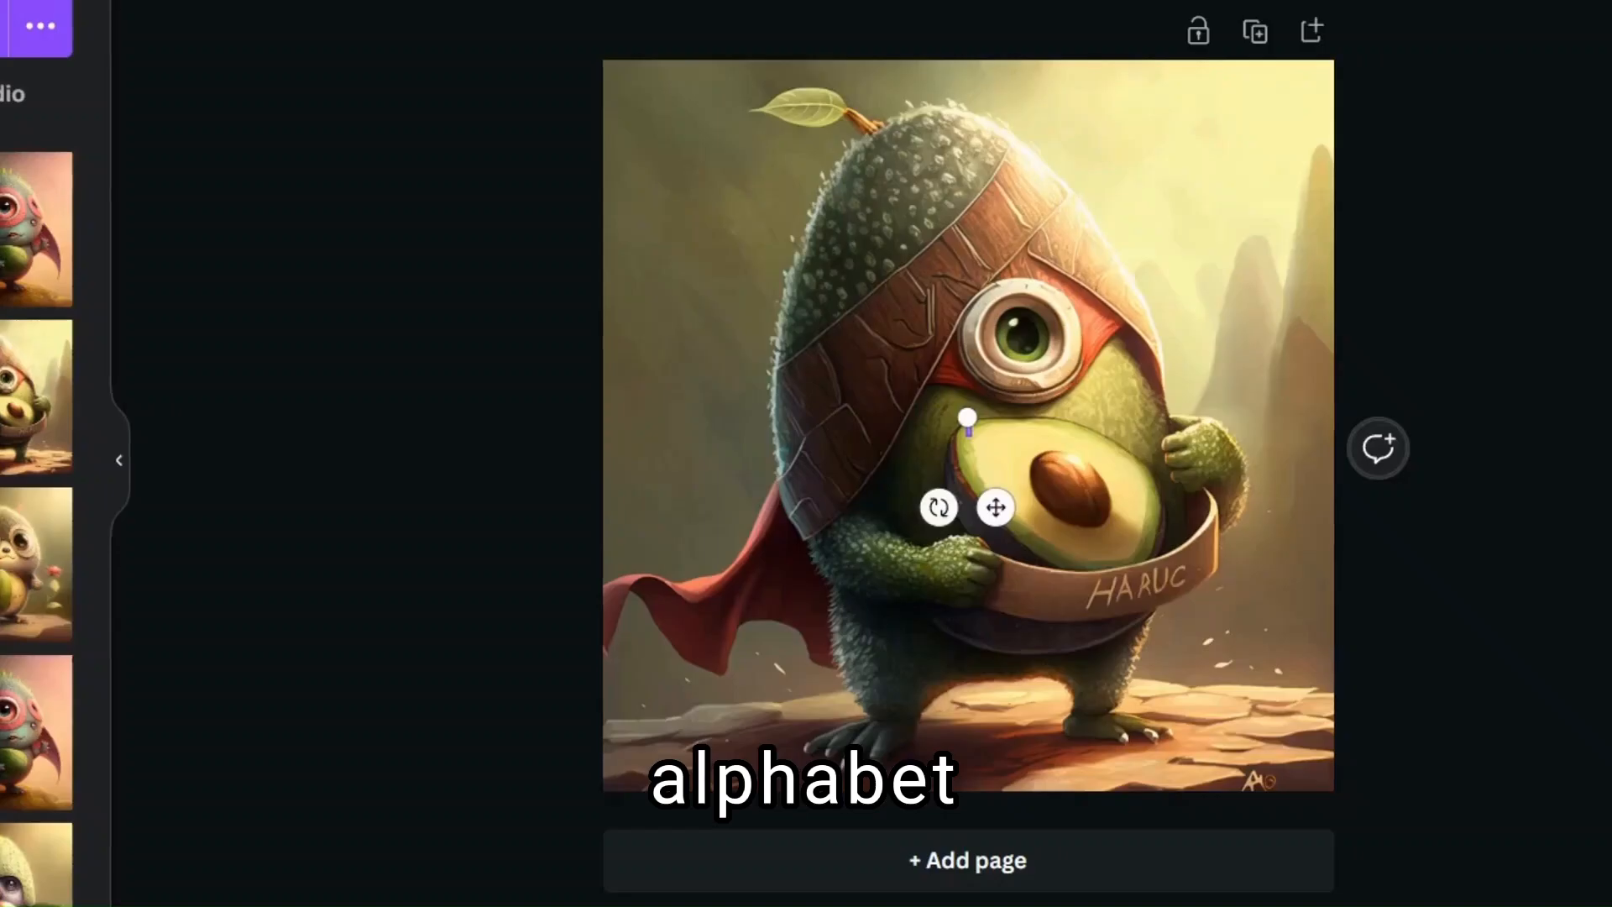
right_click(968, 417)
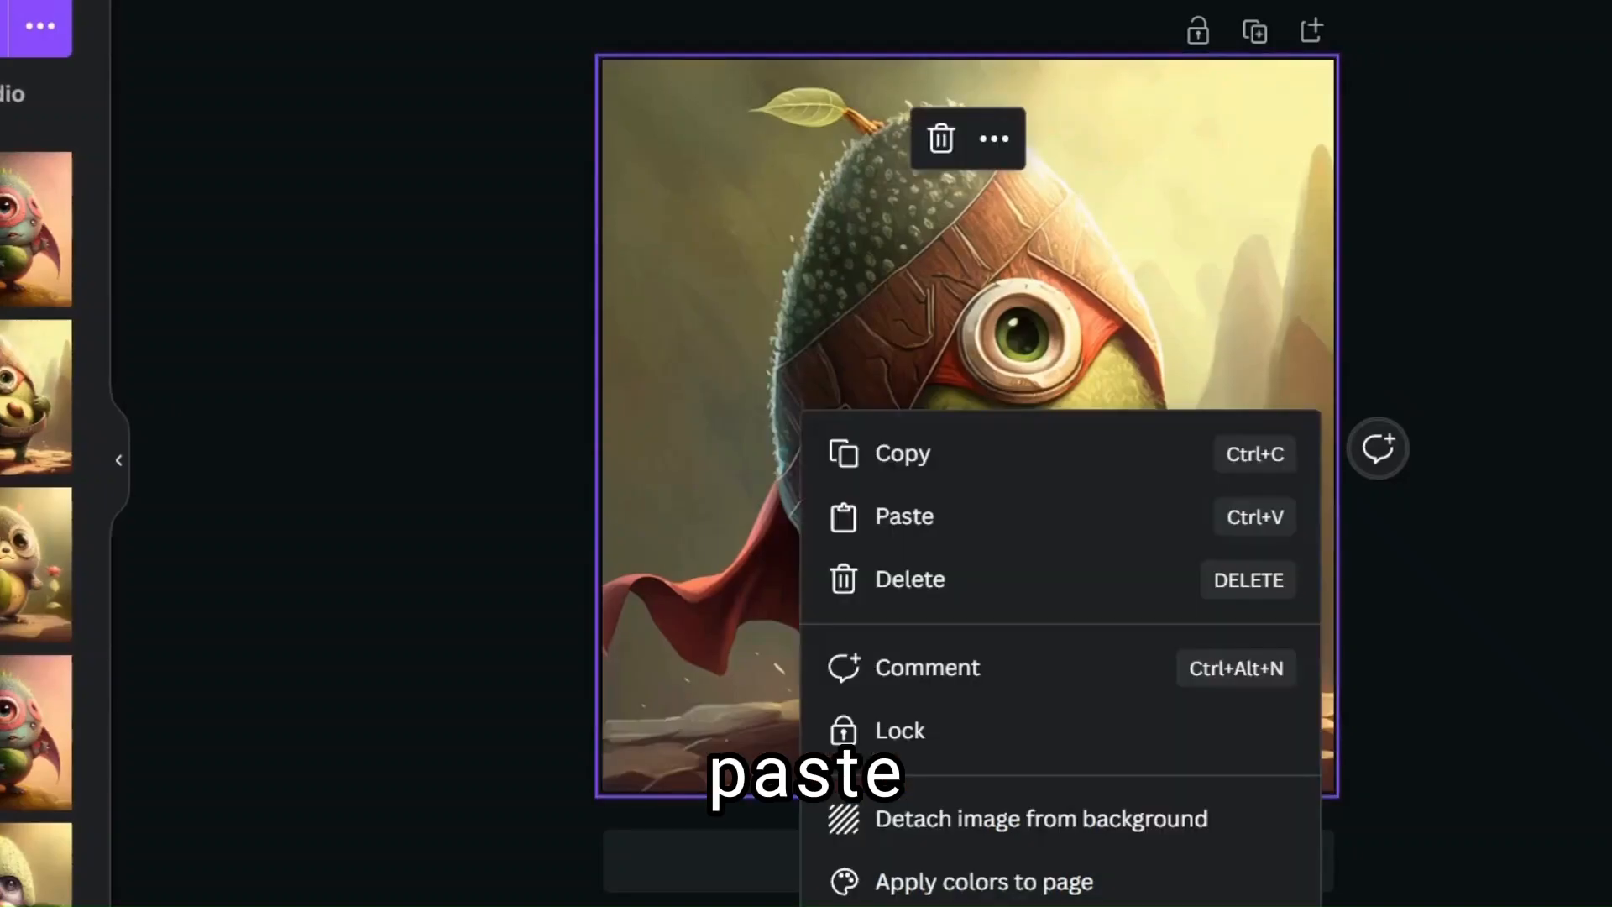
left_click(904, 515)
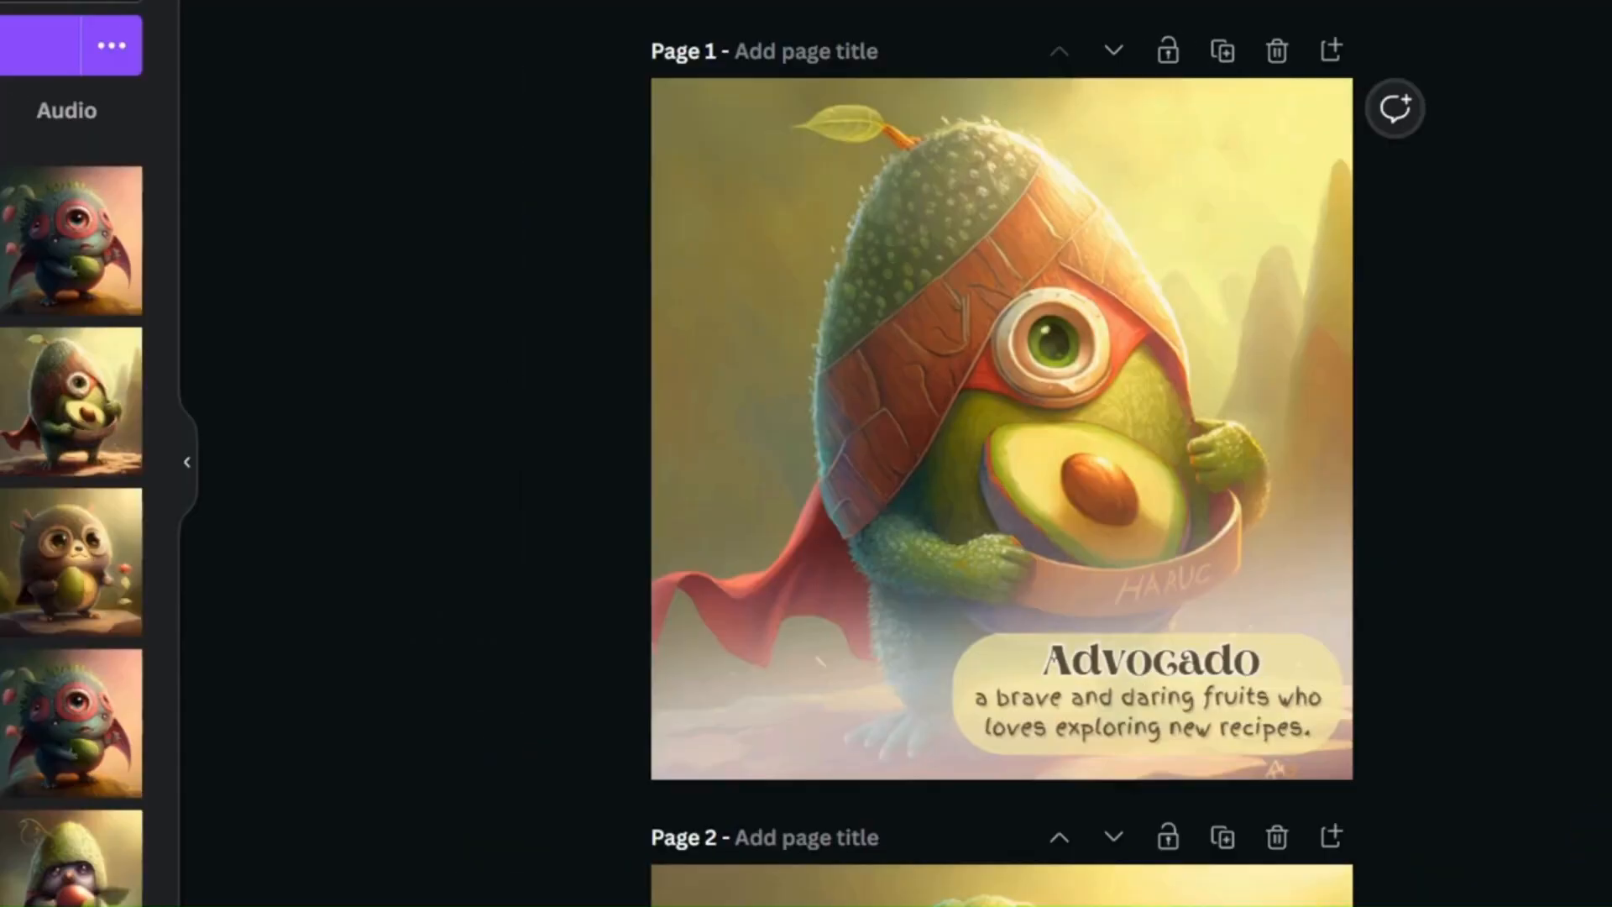
- Duplicate the finished avocado page and replace the copy's picture with the dragonfruit character
left_click(1222, 52)
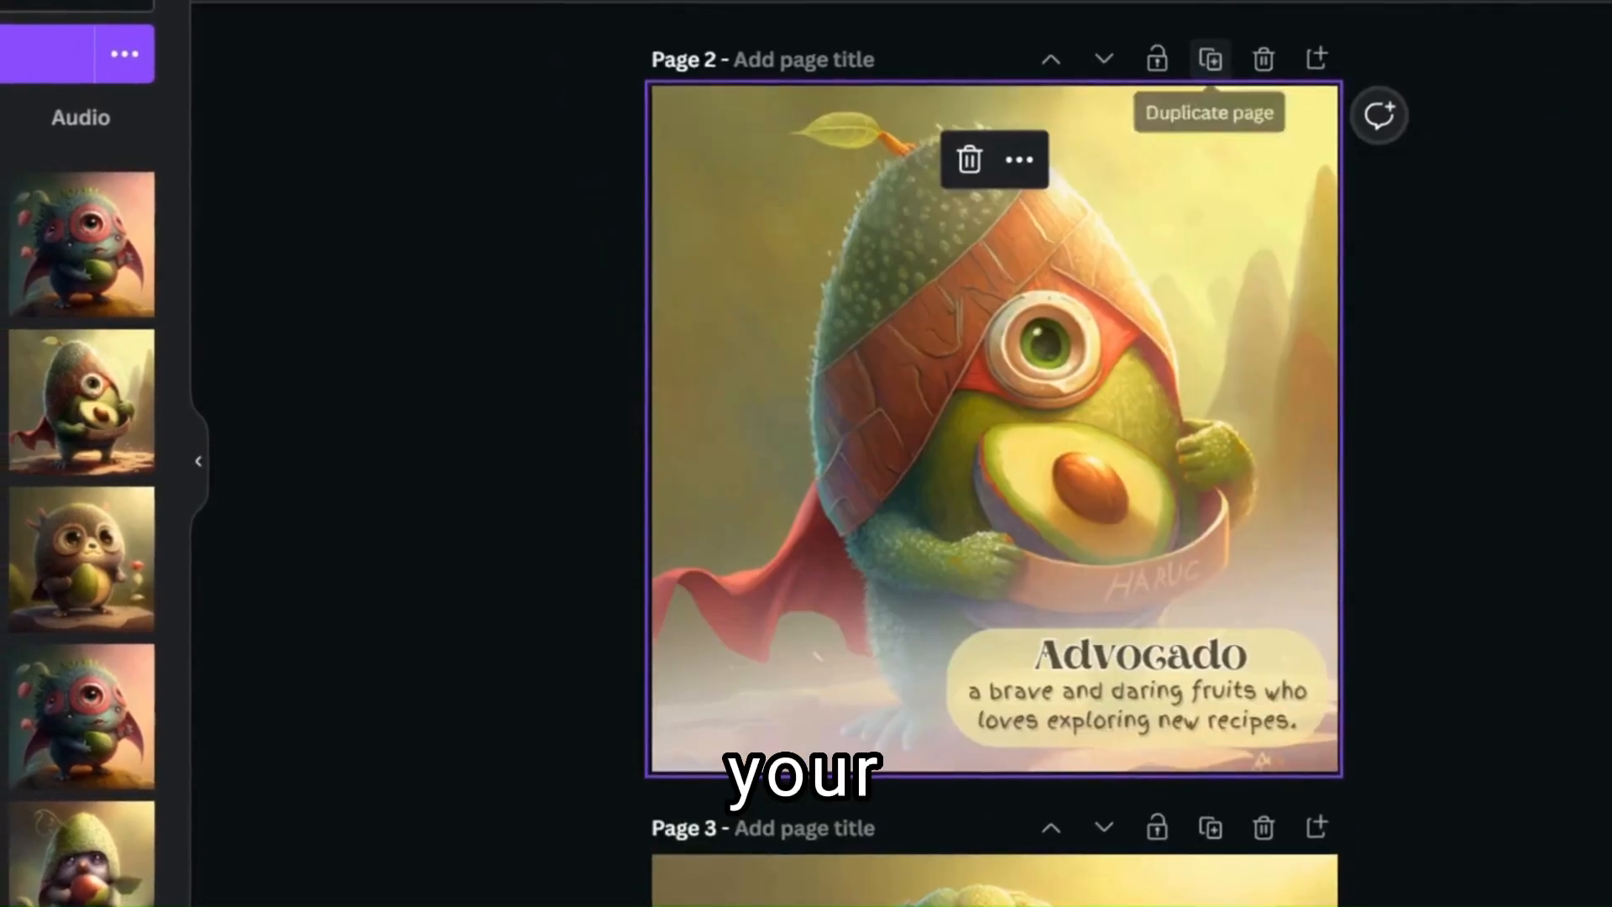
left_click_drag(88, 246, 713, 332)
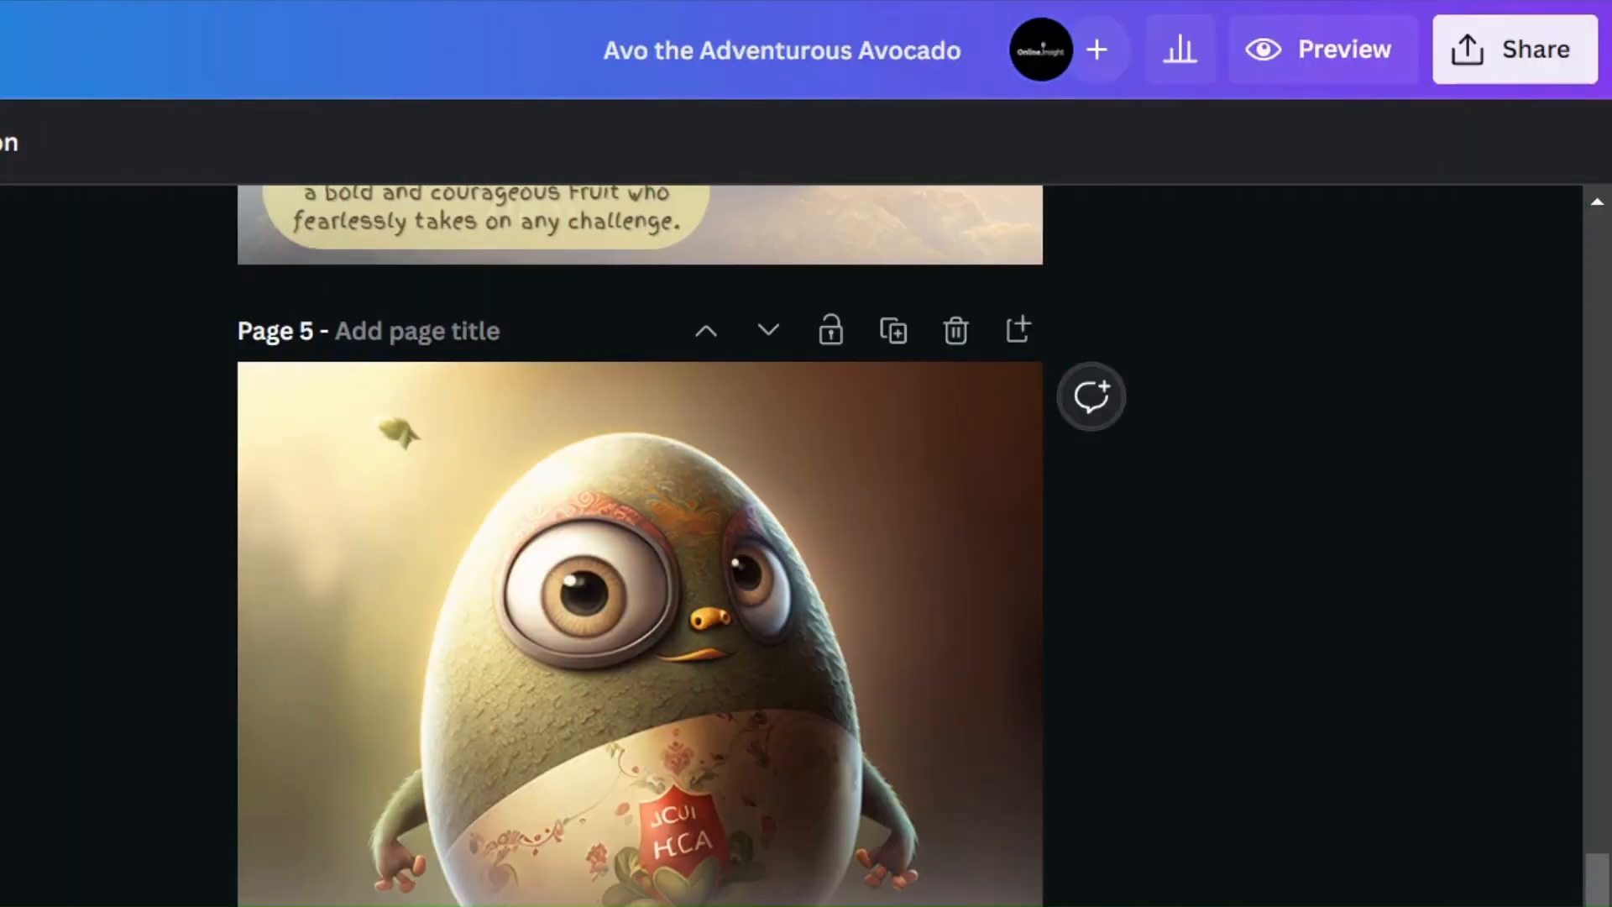
- Open the sharing options of the finished story book design
left_click(1515, 48)
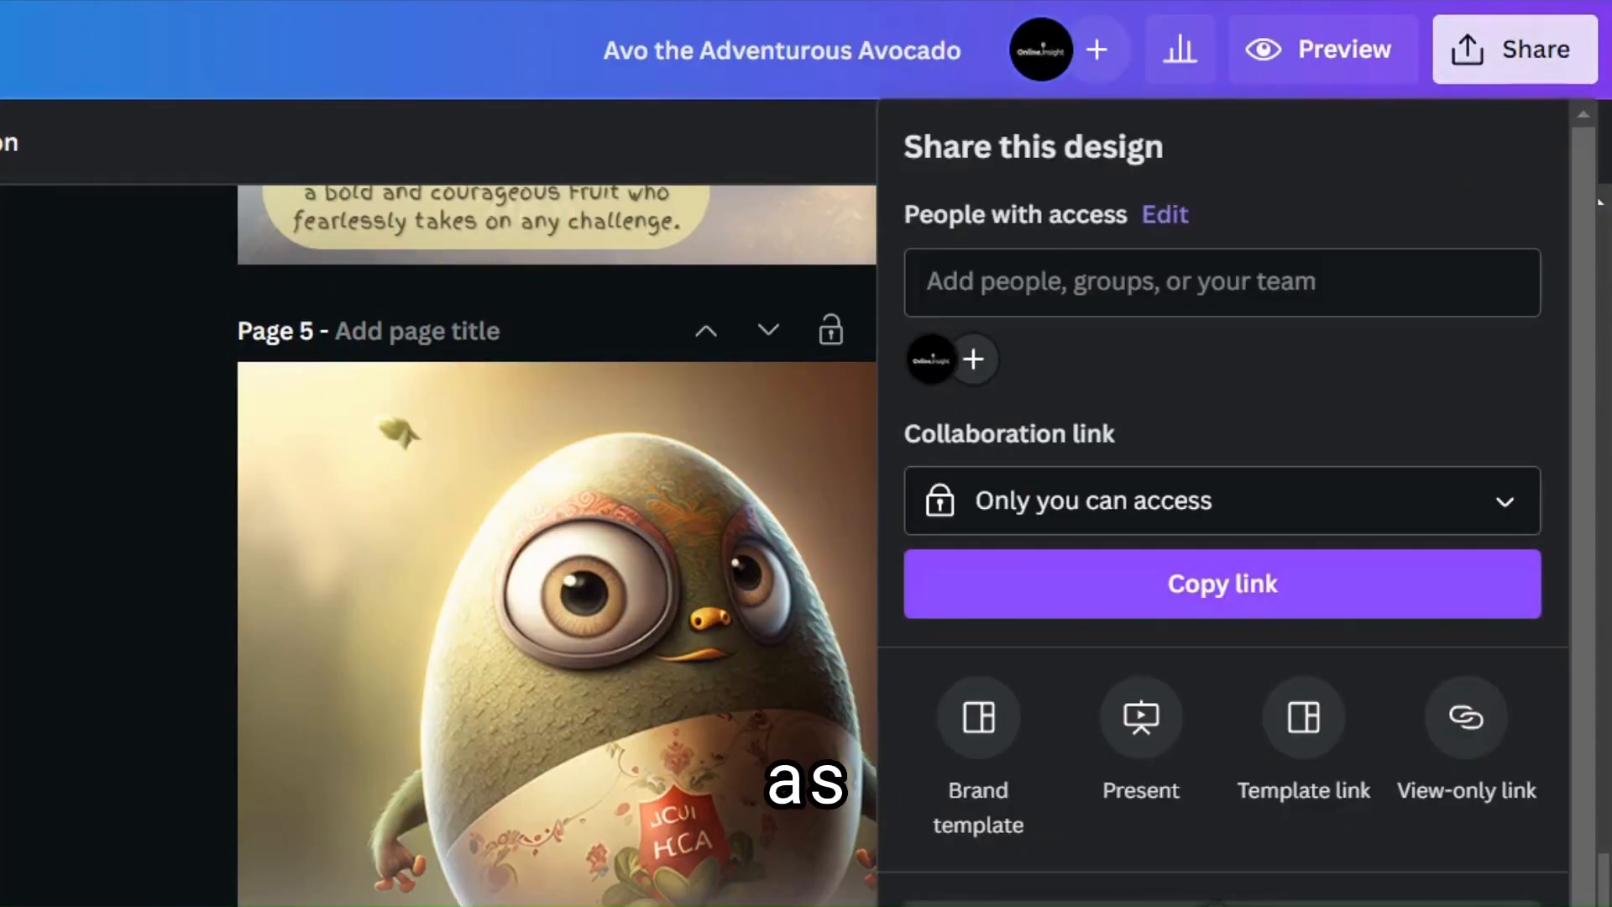